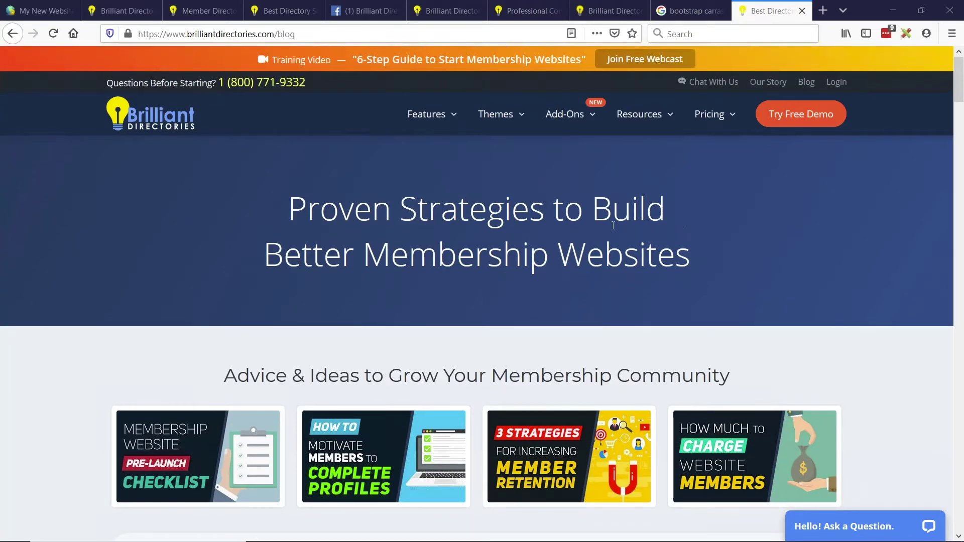
- Browse the article listing on the Brilliant Directories blog, including its tips, webinars and monthly changelogs
scroll(613, 225, down, 5)
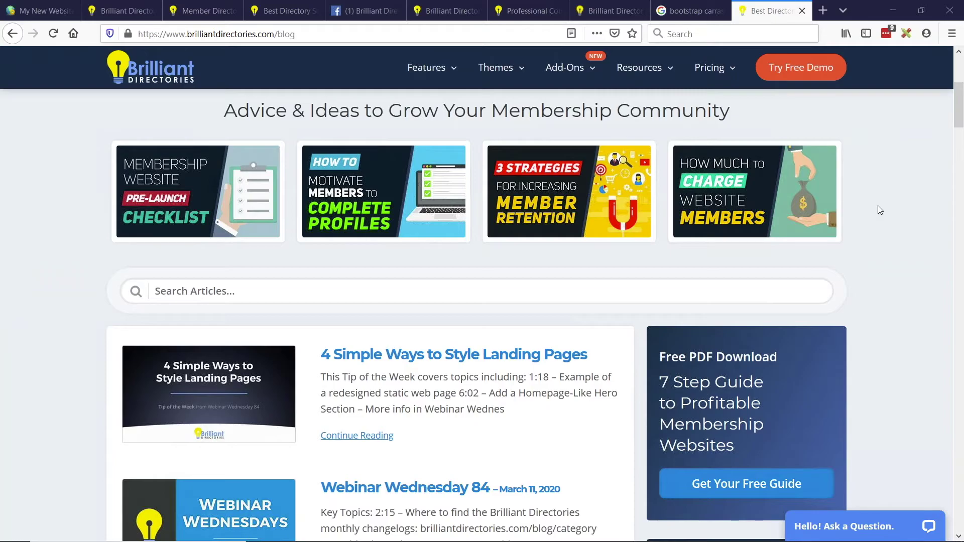
scroll(603, 229, down, 2)
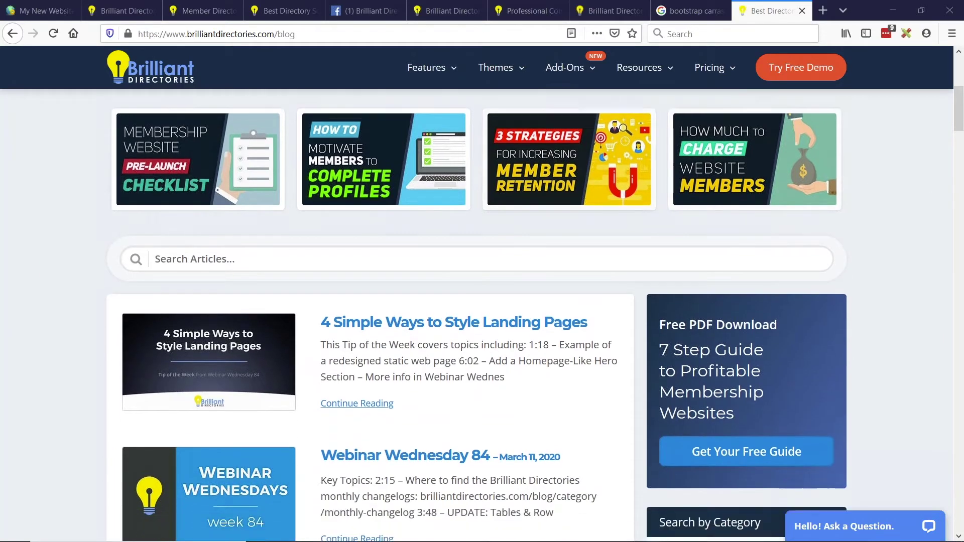
scroll(609, 232, down, 8)
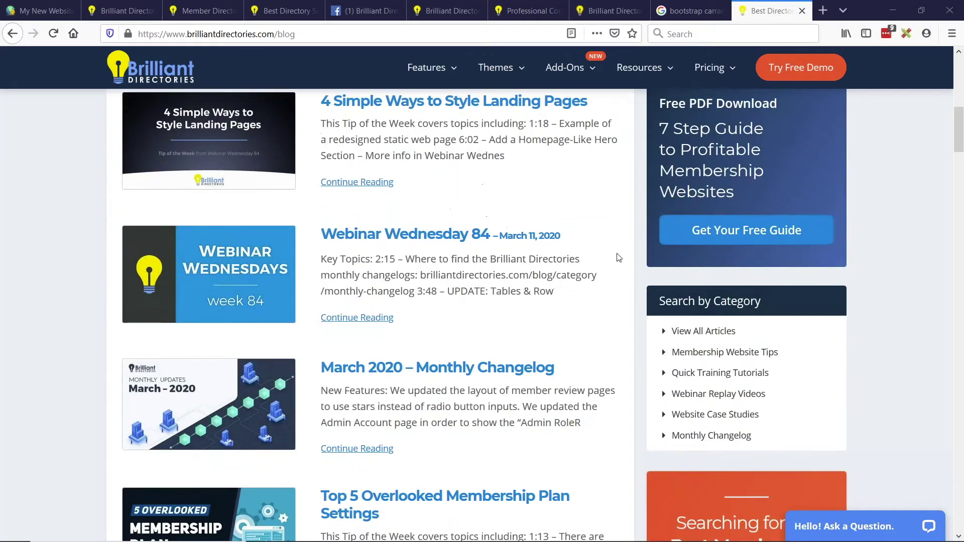
scroll(626, 255, down, 12)
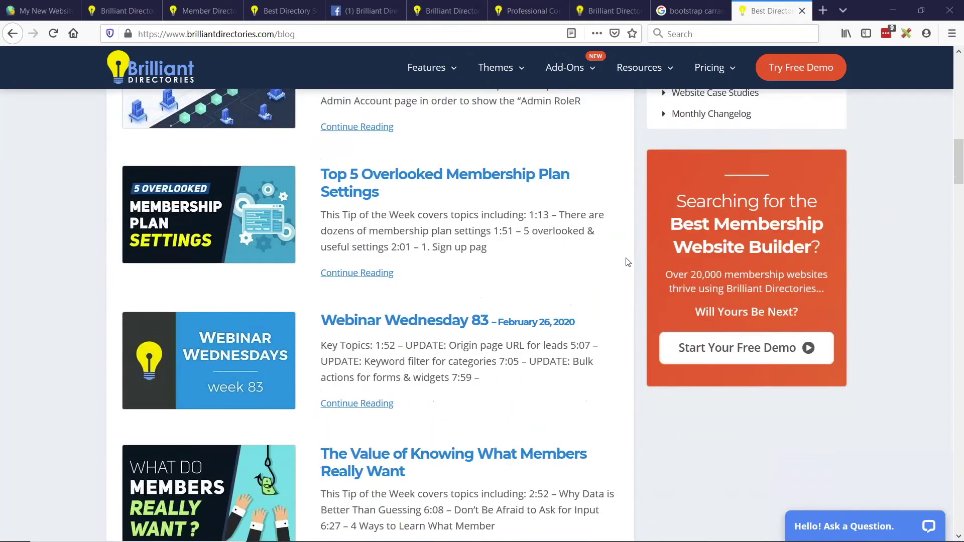
scroll(626, 262, down, 8)
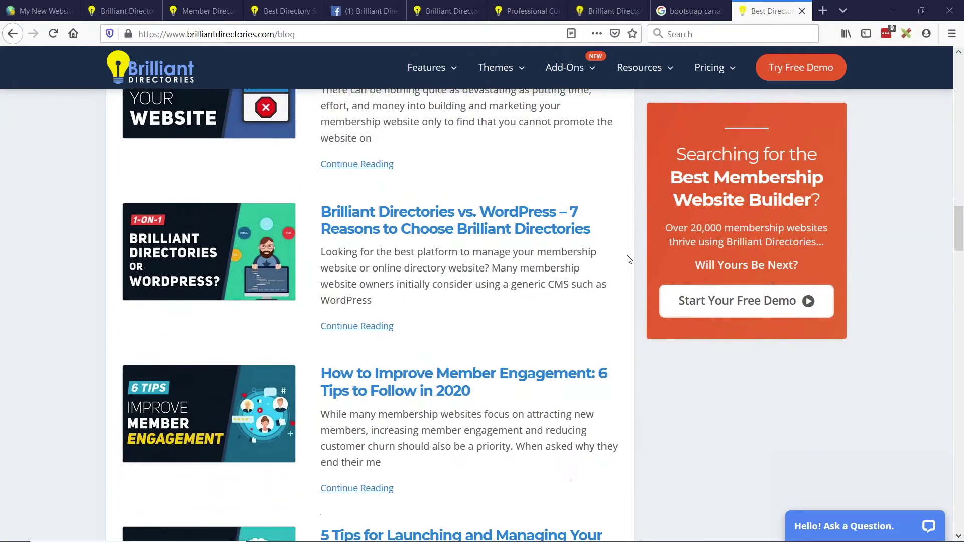
scroll(645, 257, down, 5)
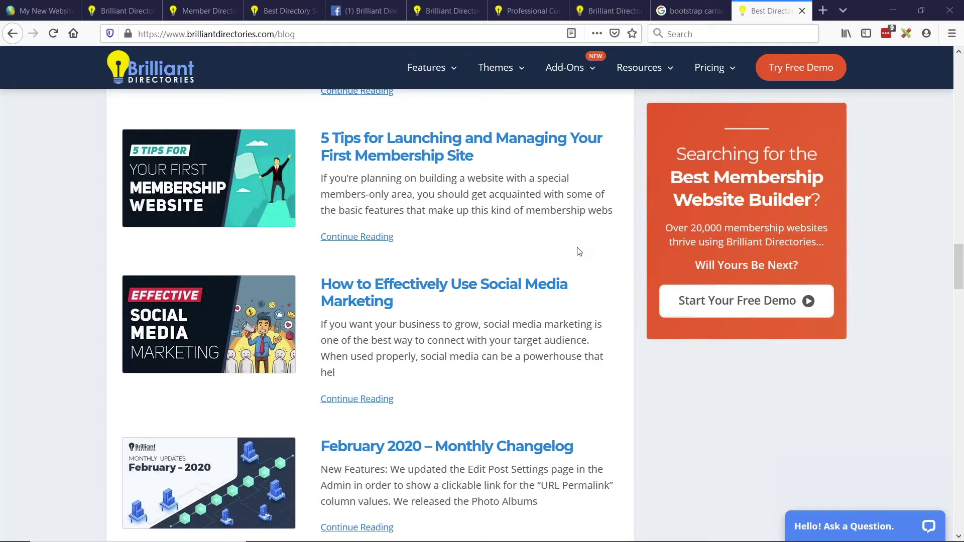
scroll(639, 252, down, 4)
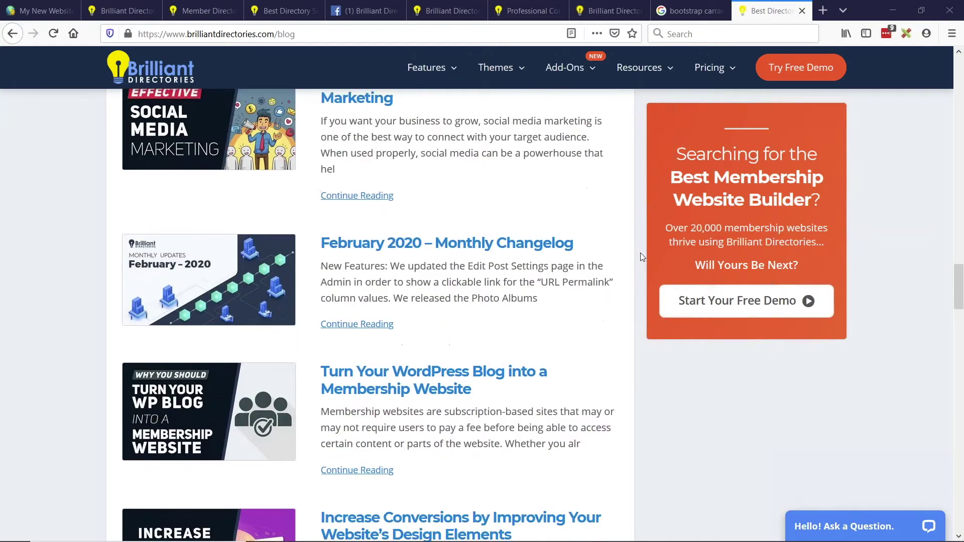
scroll(640, 254, up, 5)
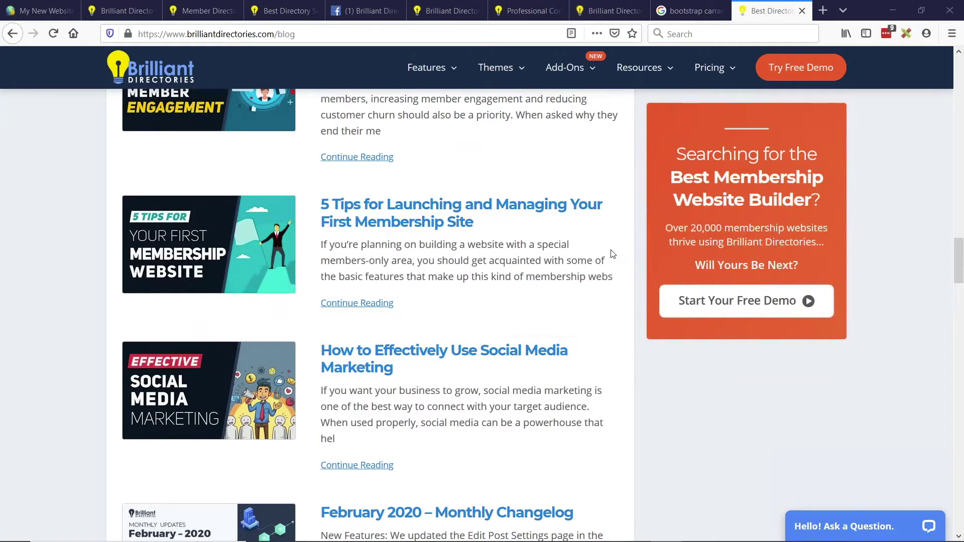
- Show the presentation slide about free resources, return to Firefox and bring up the Brilliant Directories Demo homepage
key(alt+Tab)
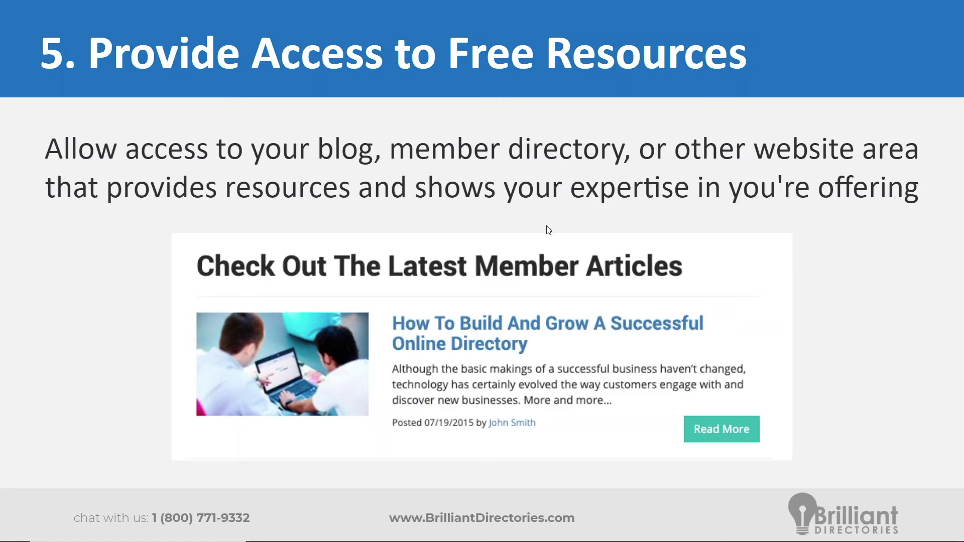
key(alt+Tab)
key(alt+Tab)
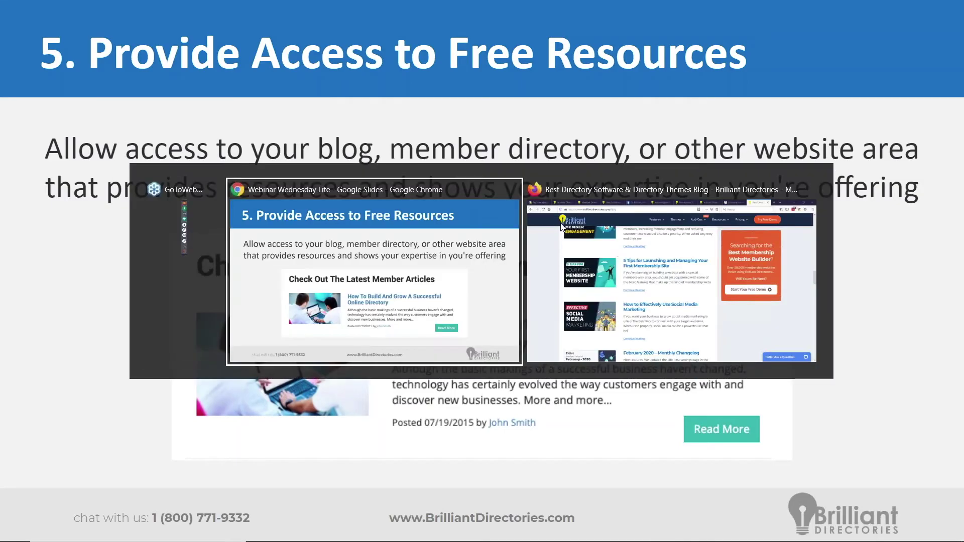
scroll(527, 216, up, 2)
click(121, 10)
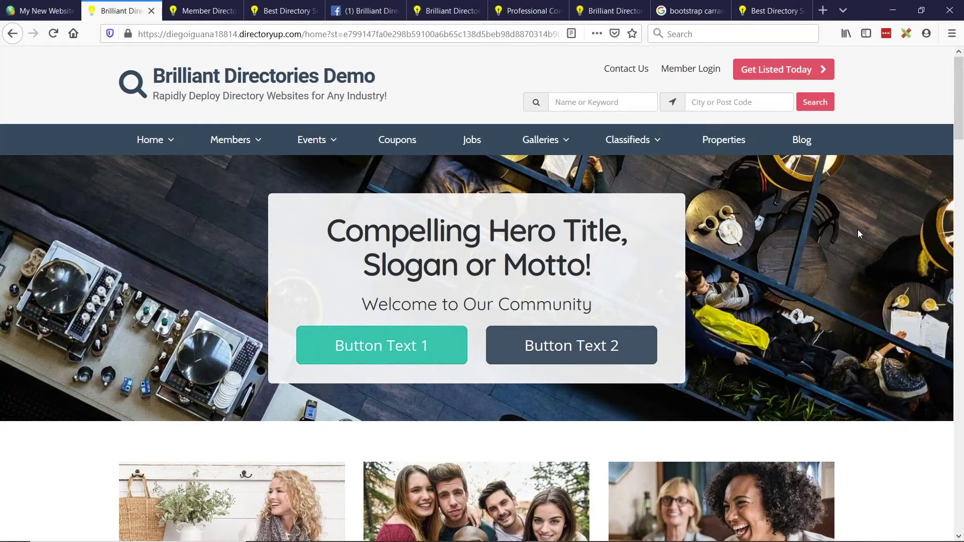
- Examine the hero section of the demo homepage and highlight the site's base URL
scroll(857, 234, down, 2)
scroll(857, 233, up, 2)
scroll(833, 221, down, 3)
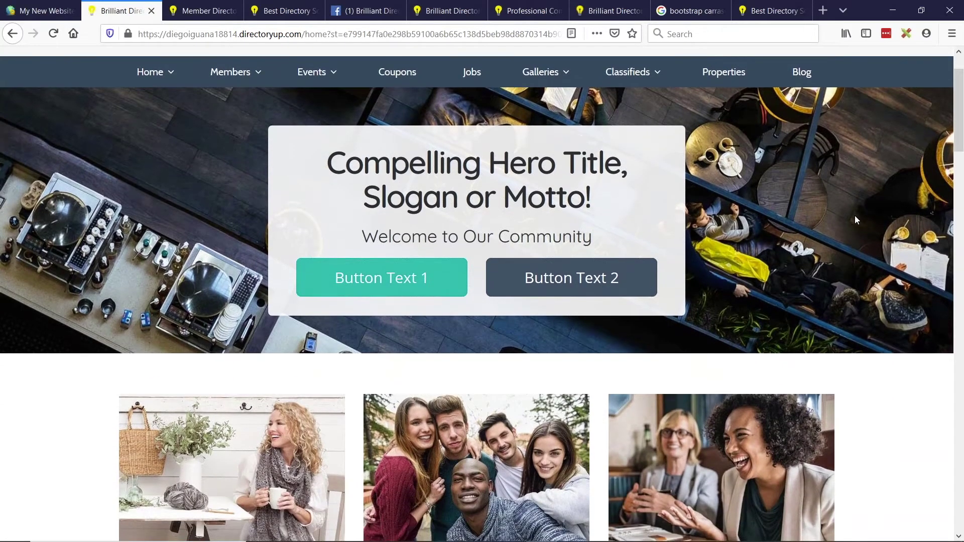
scroll(860, 219, up, 3)
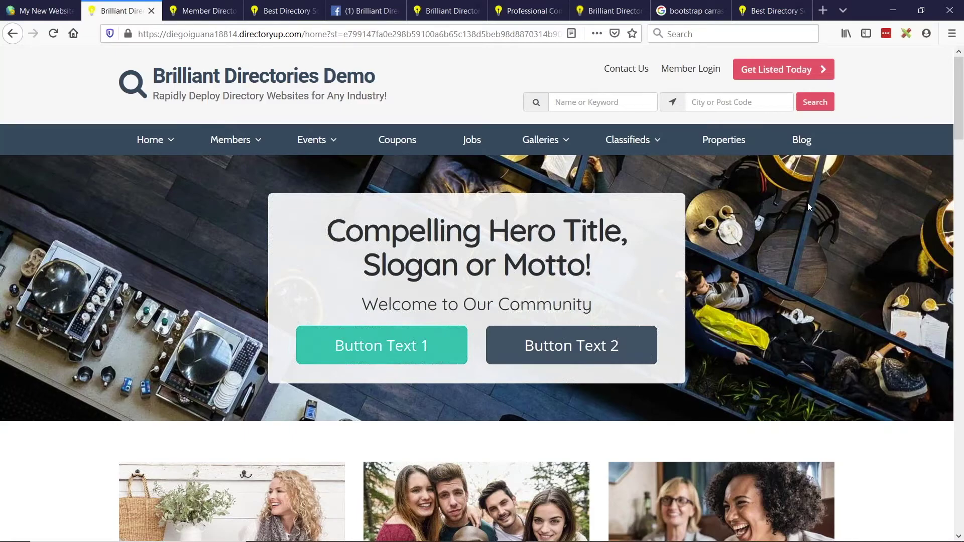
drag(301, 34, 142, 34)
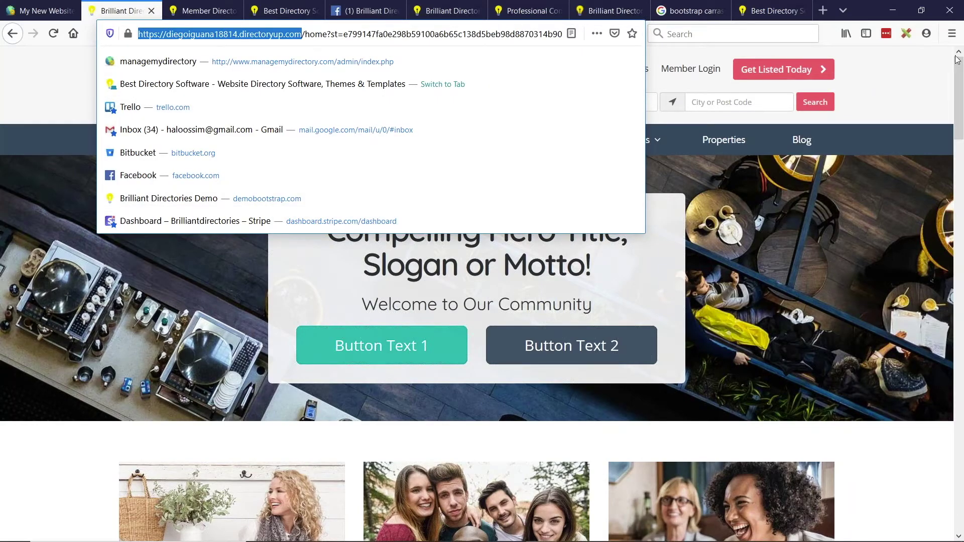
click(956, 45)
- Open the website's Design Settings in the admin area and expand Homepage Search Settings under Homepage Layout
click(45, 10)
mouse_move(5, 354)
mouse_move(55, 370)
click(119, 385)
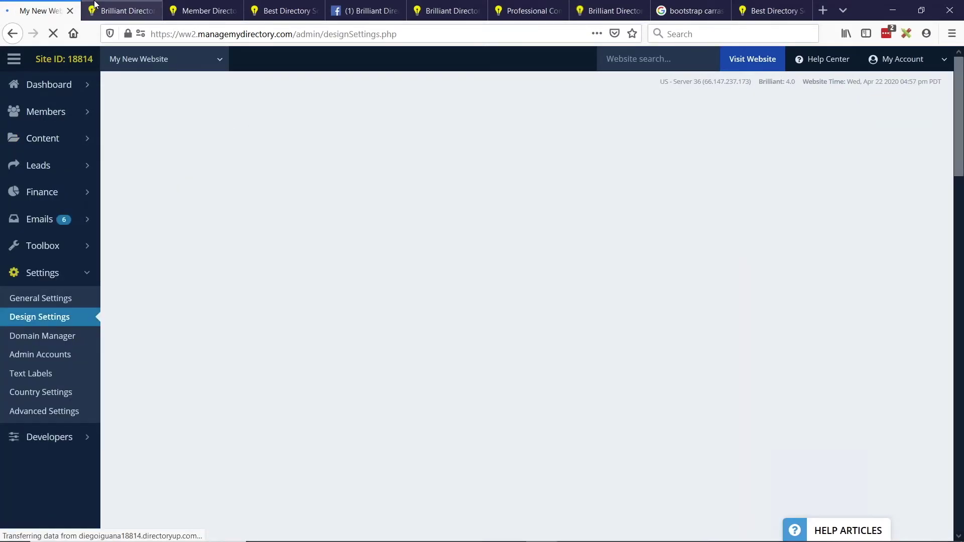
click(96, 6)
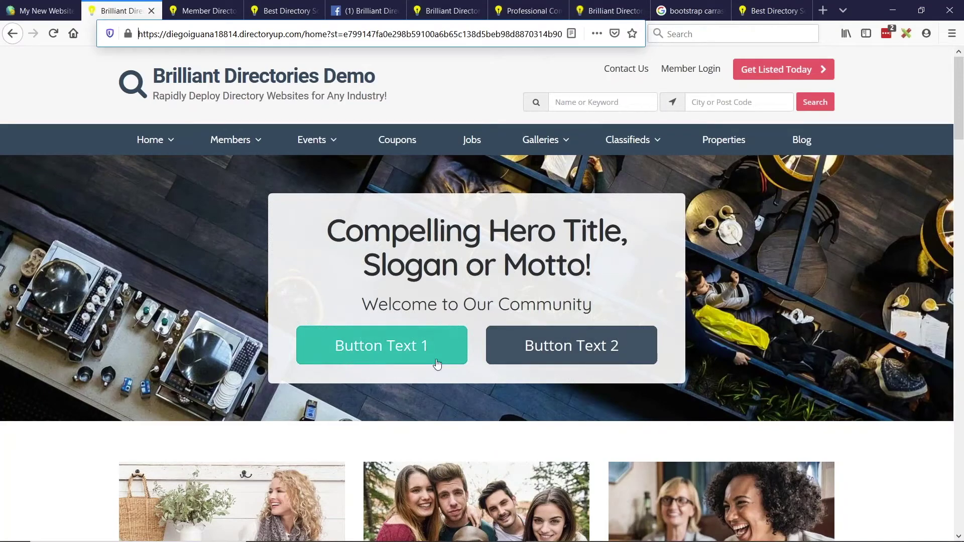
click(31, 7)
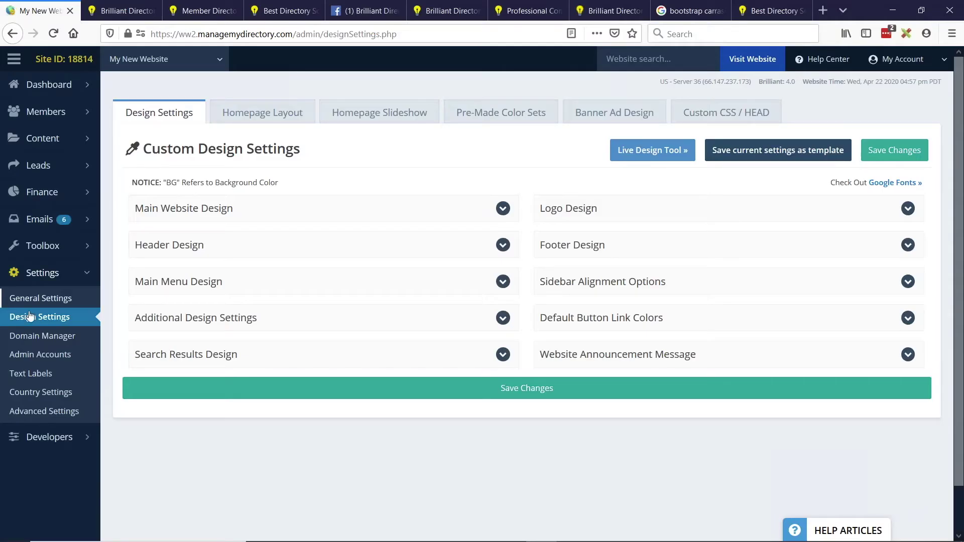
click(290, 117)
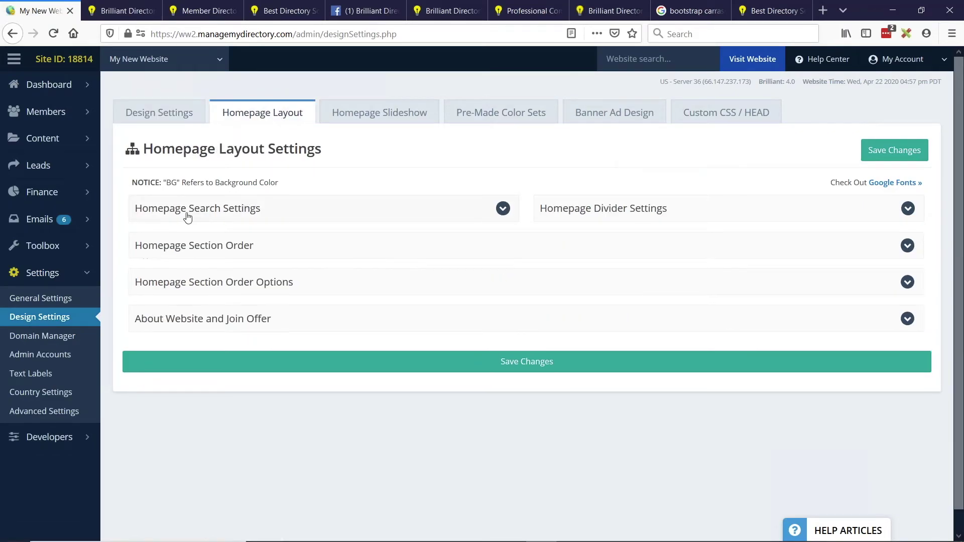
click(208, 212)
- Enlarge the Hero Button HTML field in Homepage Search Settings so that the code for both buttons can be read
scroll(260, 273, down, 2)
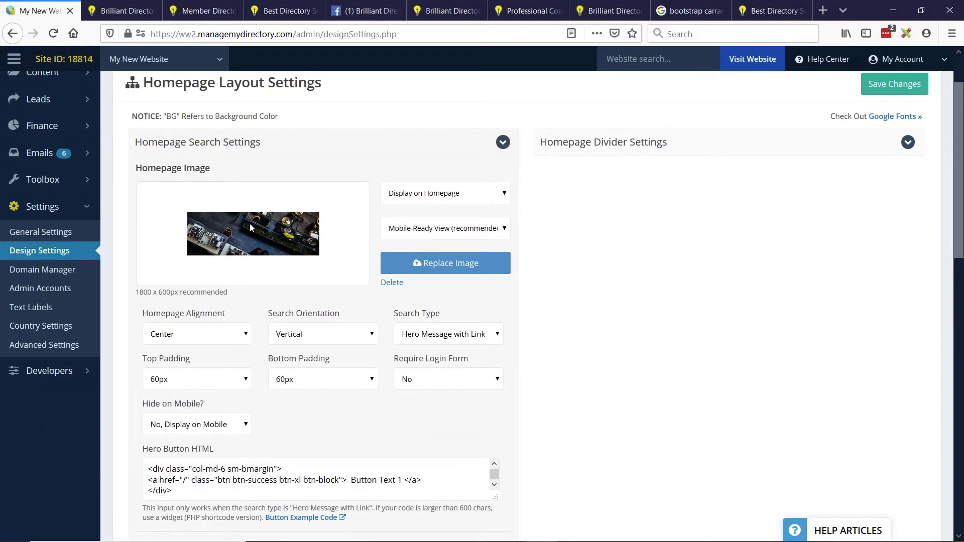
scroll(243, 276, down, 2)
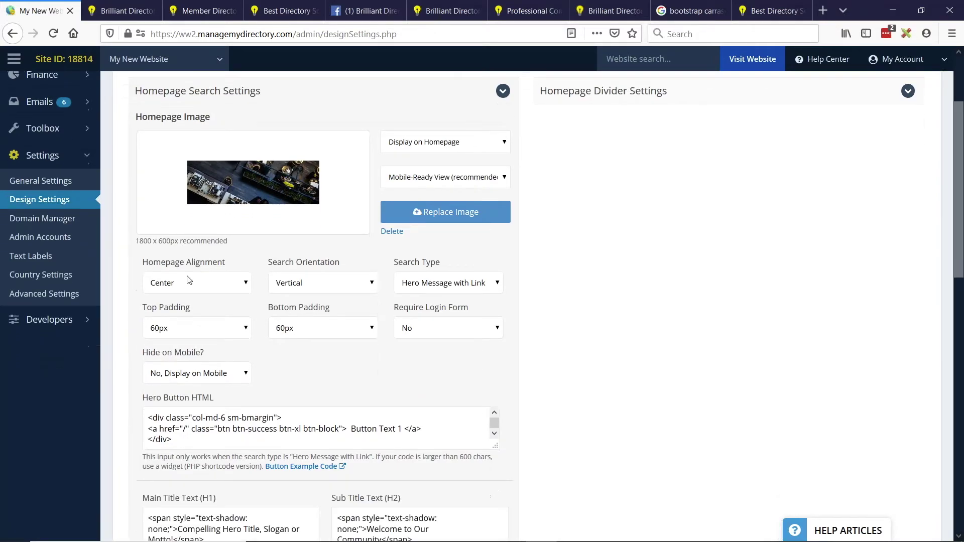
scroll(213, 295, down, 3)
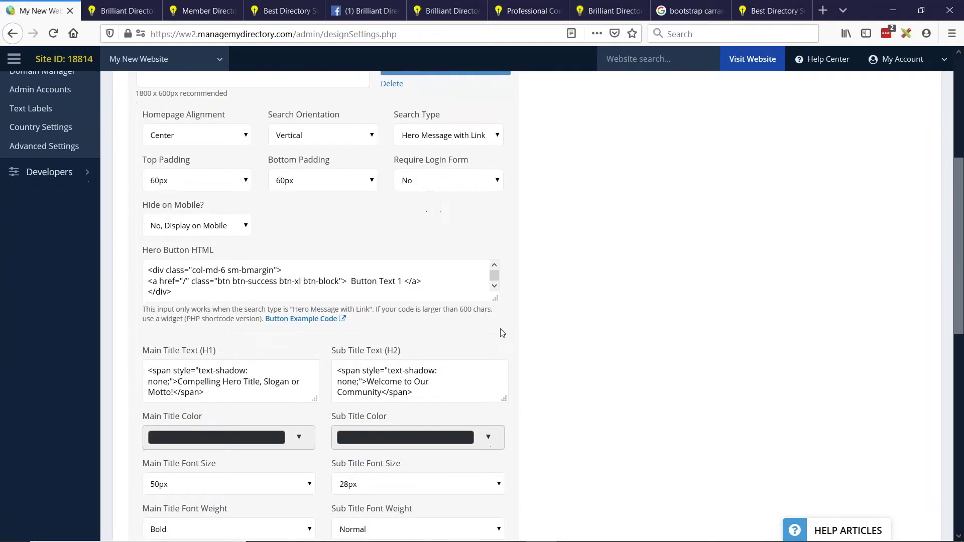
drag(495, 299, 495, 421)
drag(251, 324, 159, 265)
click(159, 265)
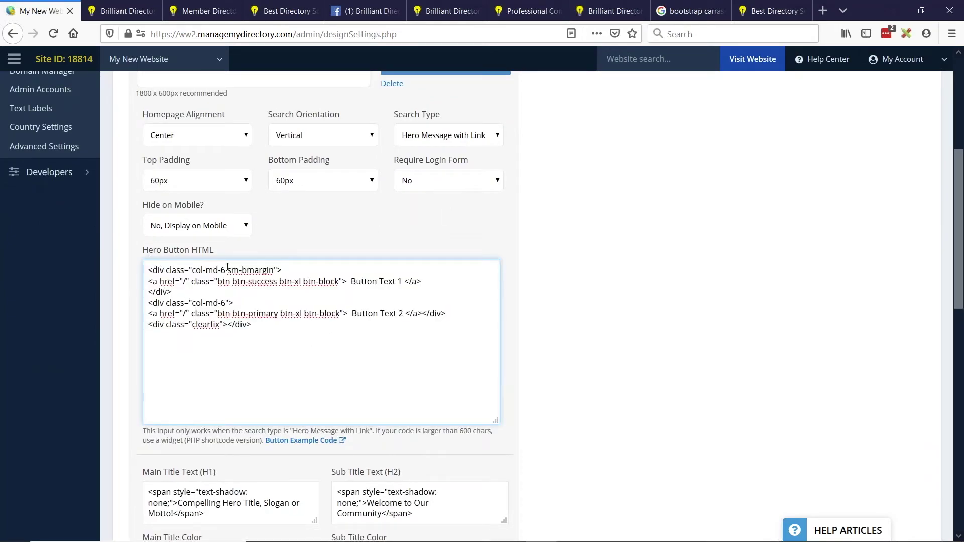
scroll(311, 385, down, 2)
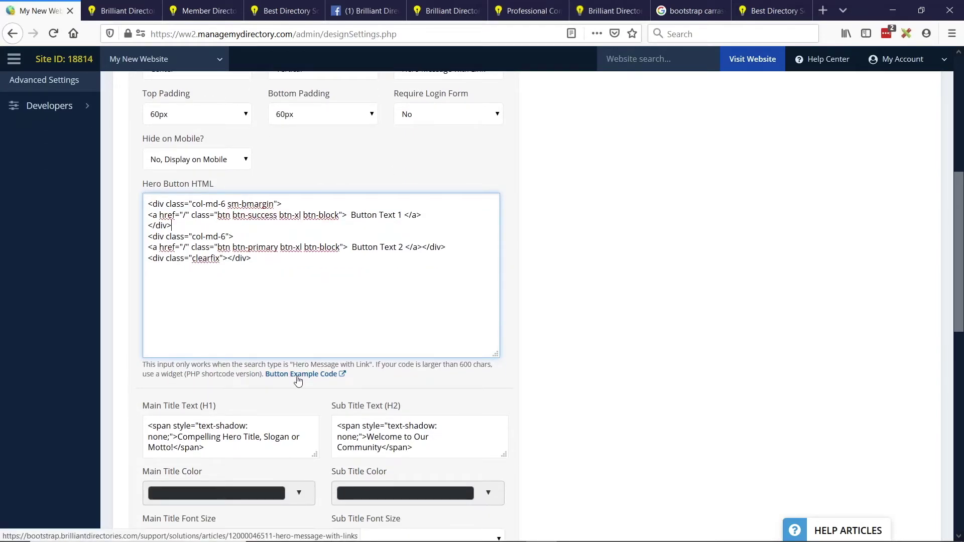
- Compare the two hero buttons on the demo homepage with their code and highlight the whole Hero Button HTML
click(122, 10)
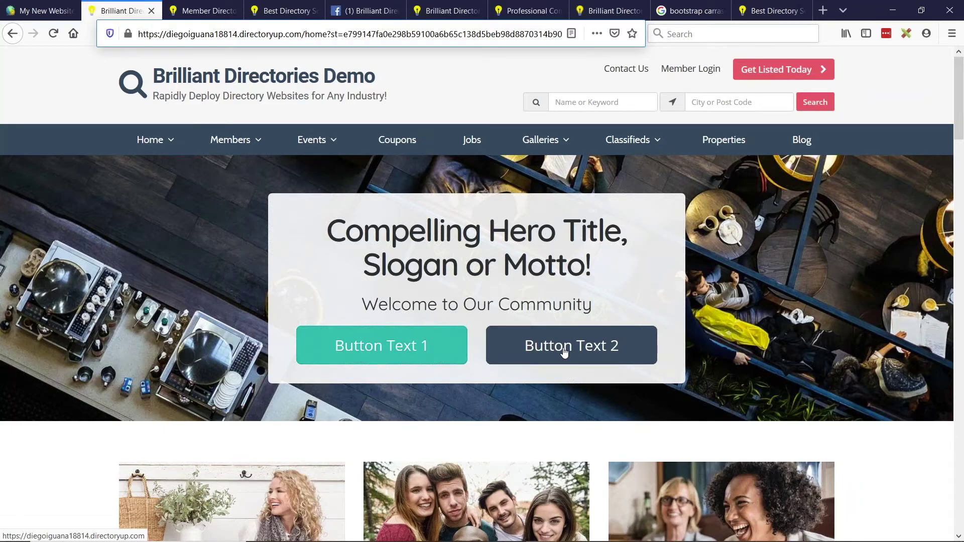
click(40, 11)
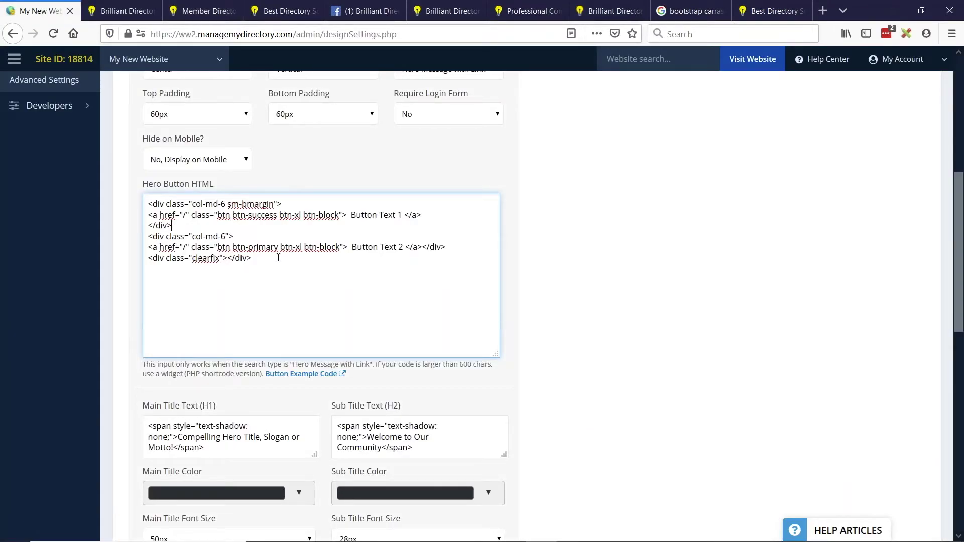
drag(278, 257, 133, 205)
- Examine the demo homepage's content sections below the hero, including the three page cards and the member benefits list
click(121, 11)
scroll(804, 278, down, 3)
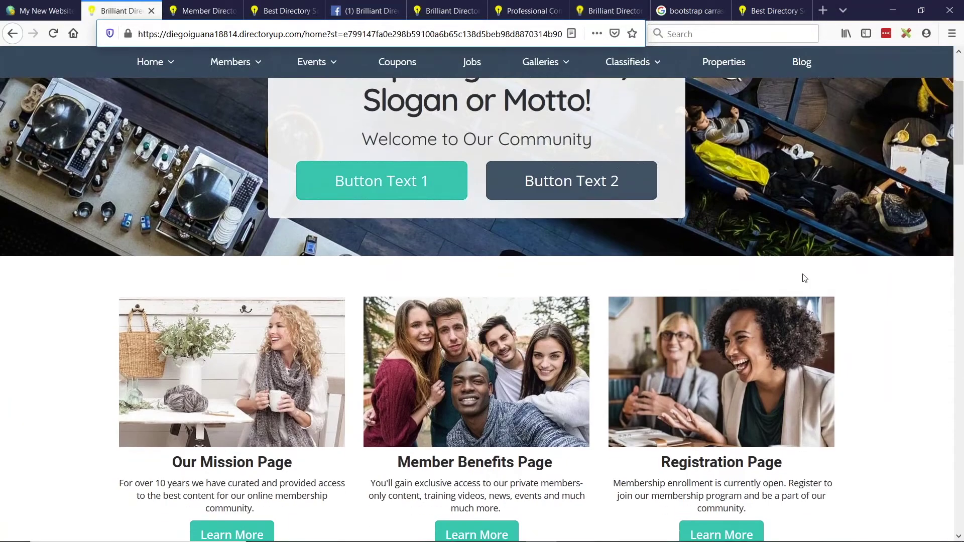
scroll(796, 294, down, 4)
scroll(616, 399, up, 4)
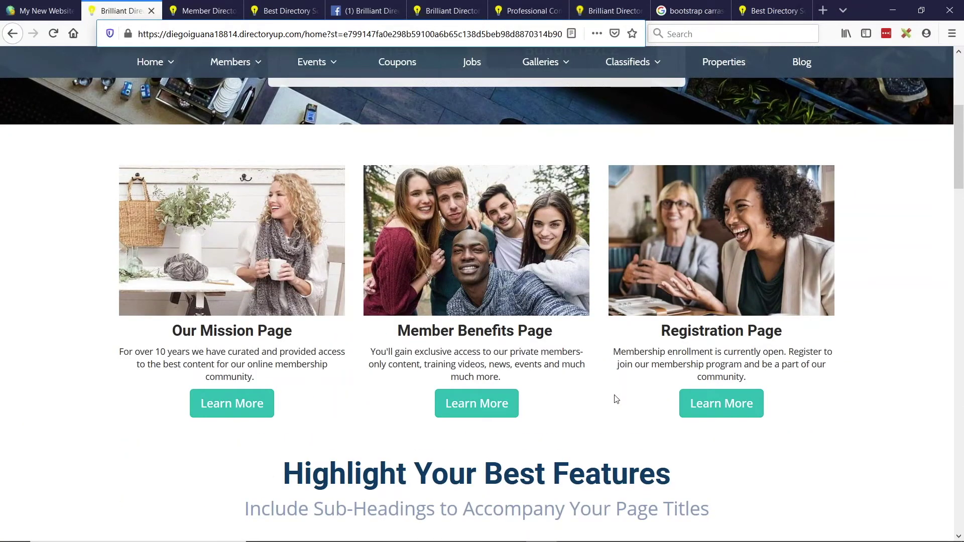
scroll(616, 399, down, 5)
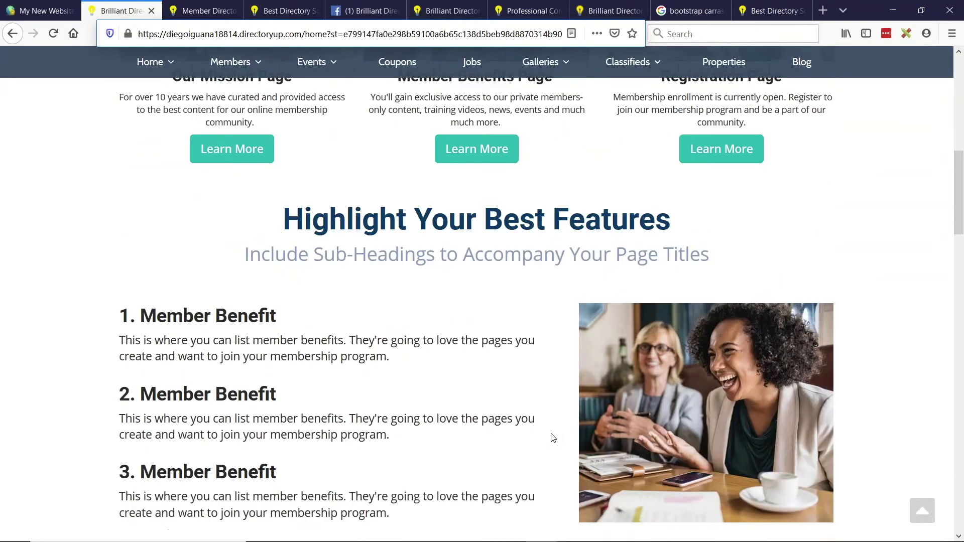
scroll(553, 437, up, 8)
scroll(537, 363, down, 3)
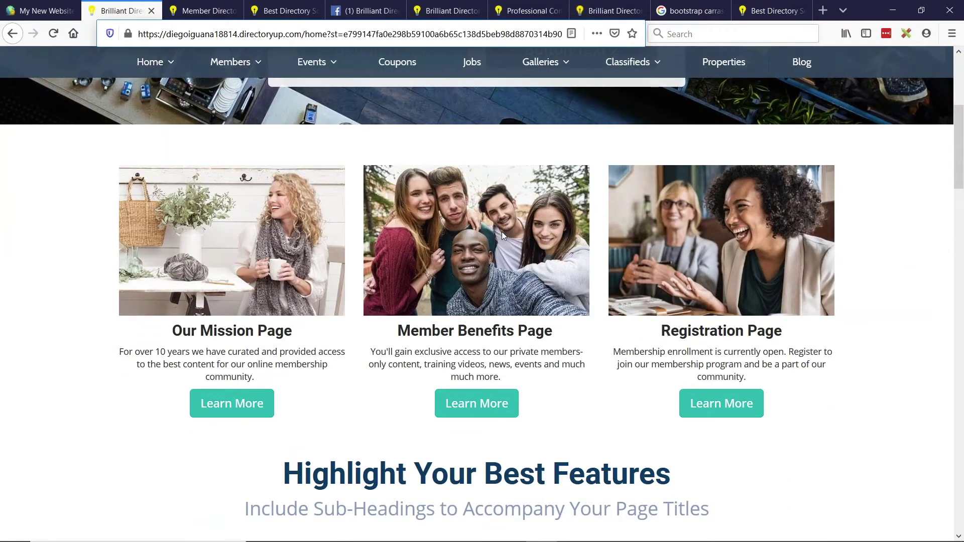
scroll(502, 231, up, 3)
scroll(485, 276, down, 1)
scroll(484, 260, down, 3)
scroll(484, 260, down, 4)
scroll(525, 295, down, 7)
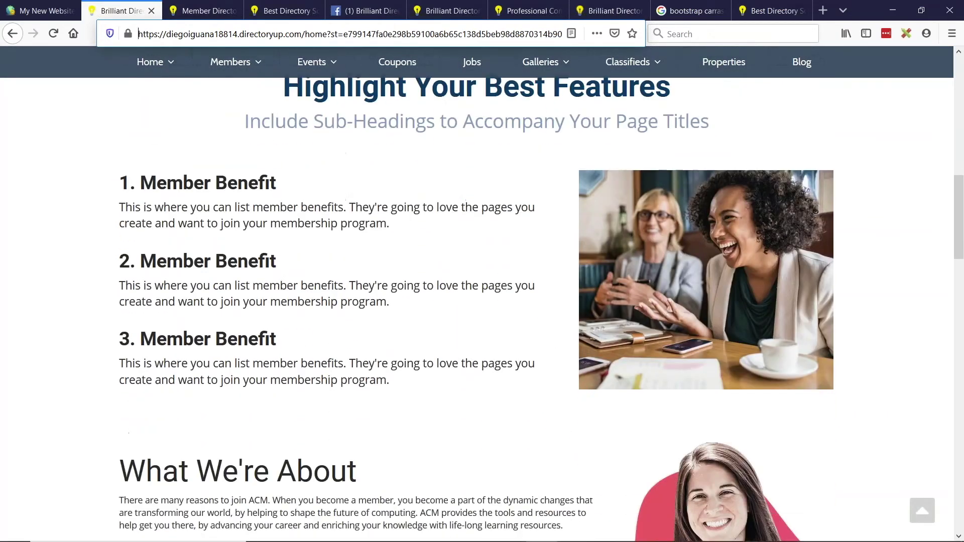
scroll(524, 295, up, 1)
scroll(524, 295, up, 8)
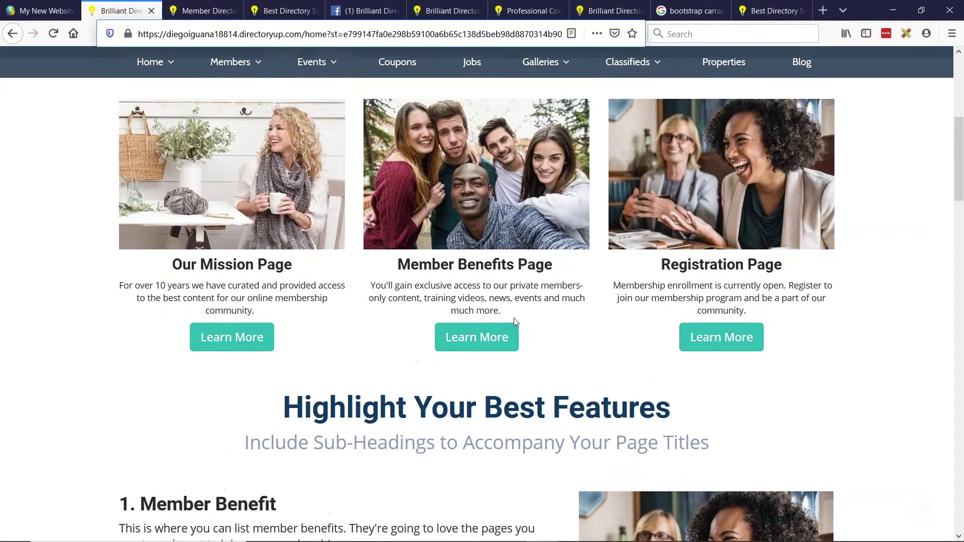
scroll(514, 318, up, 2)
scroll(511, 319, down, 1)
scroll(511, 323, up, 1)
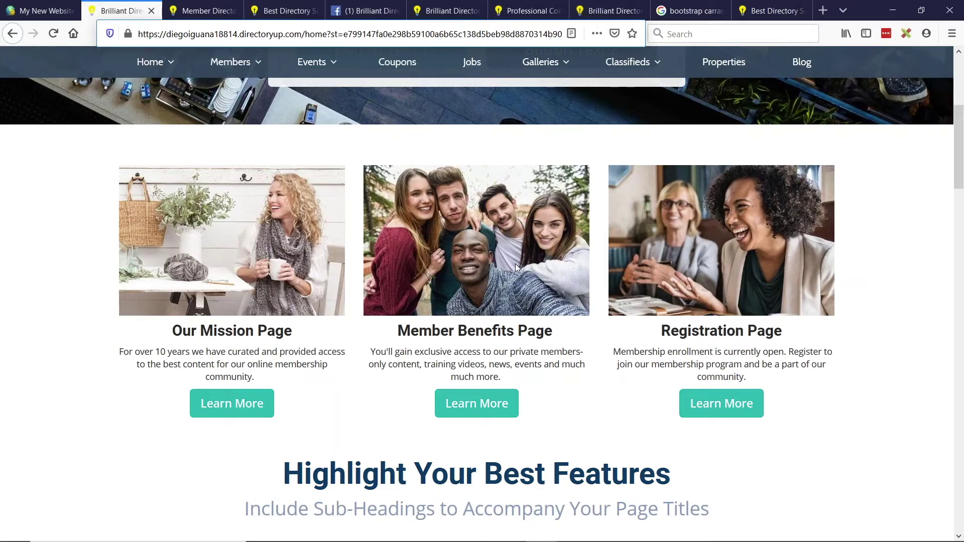
- Return to the Homepage Layout settings, collapse Homepage Search Settings and expand Homepage Section Order
click(39, 14)
scroll(269, 221, up, 5)
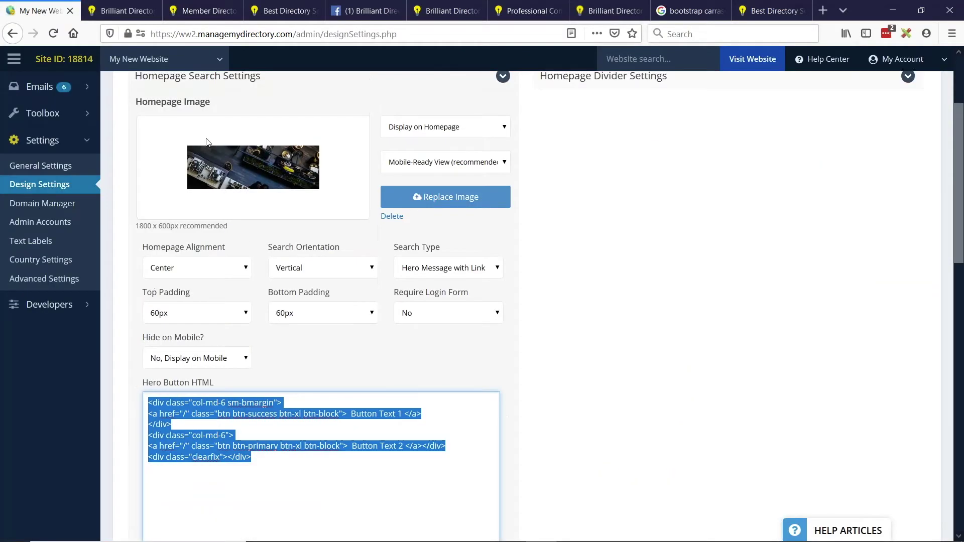
scroll(199, 194, up, 1)
click(191, 211)
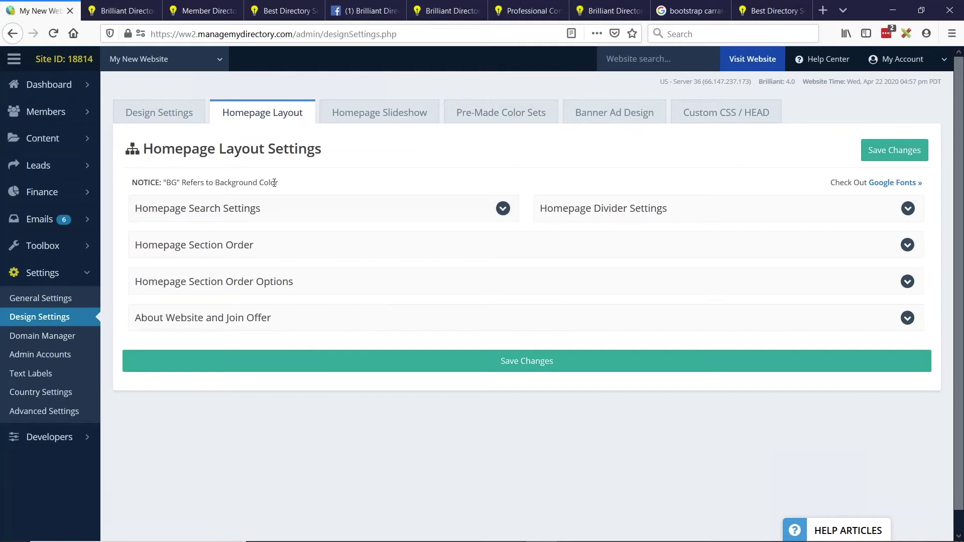
click(235, 253)
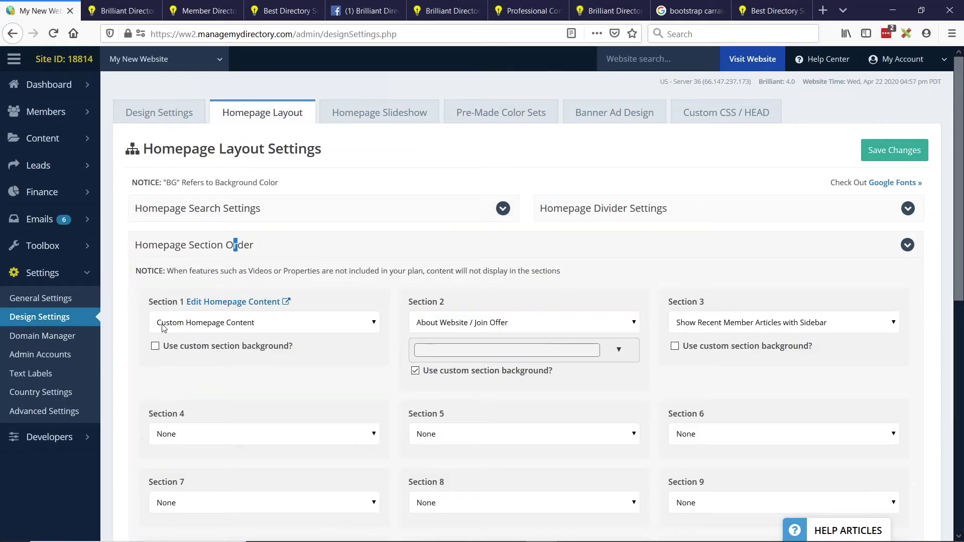
- Keep Custom Homepage Content selected for Section 1 and open the homepage content for editing
click(198, 329)
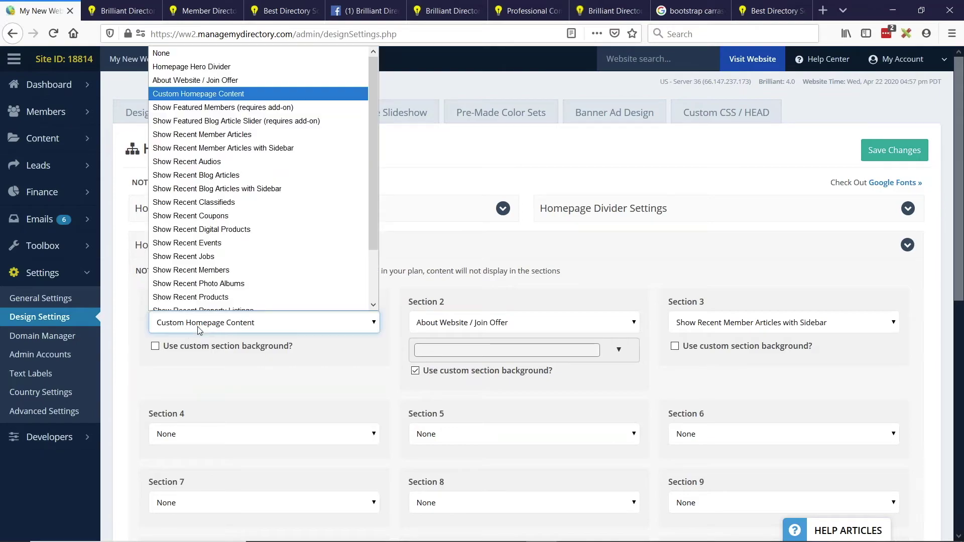
click(222, 93)
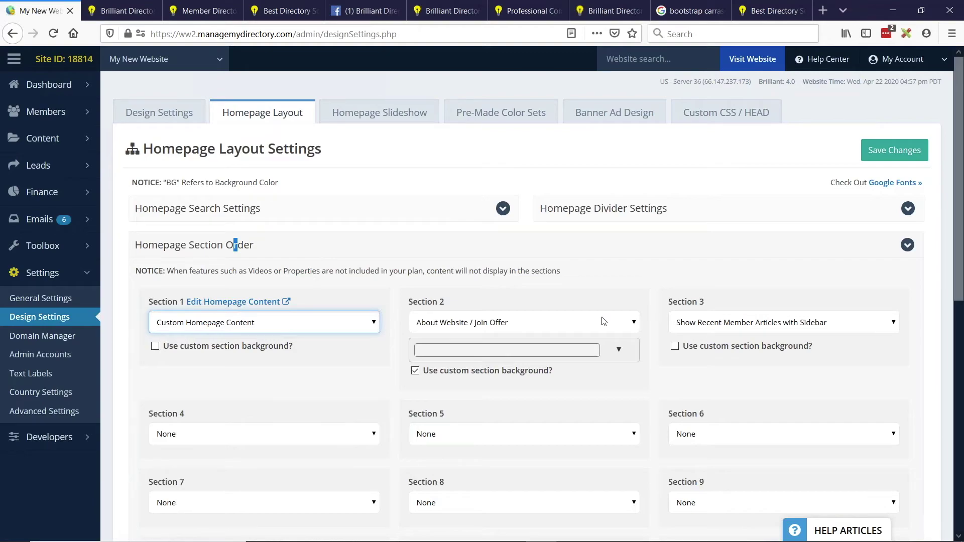
click(269, 302)
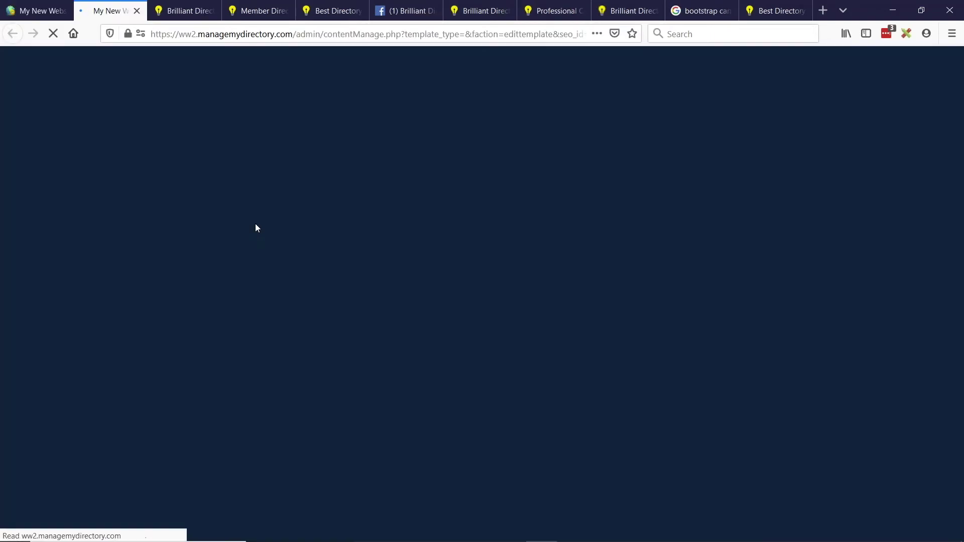
- Examine the three page cards, the features heading and the member benefits table in the homepage content editor
scroll(296, 221, down, 2)
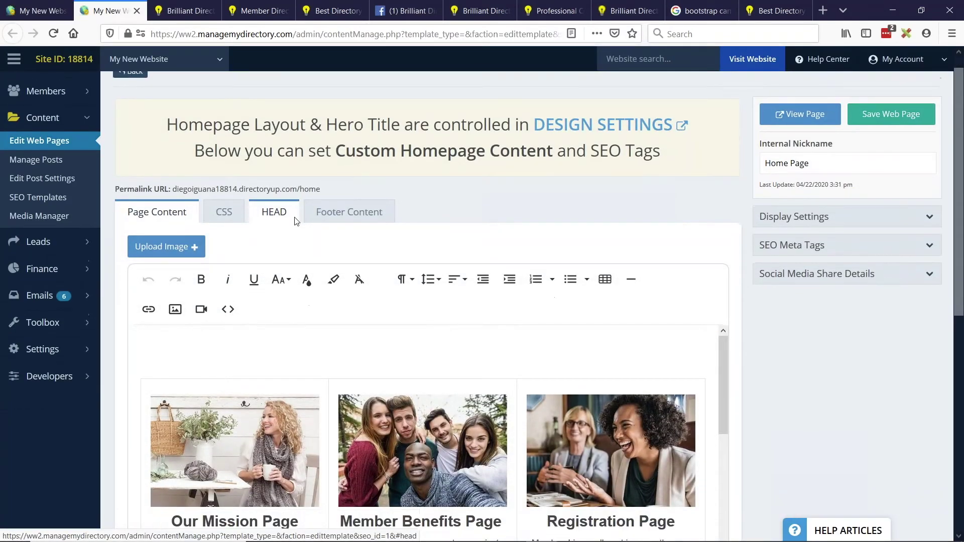
scroll(296, 221, down, 2)
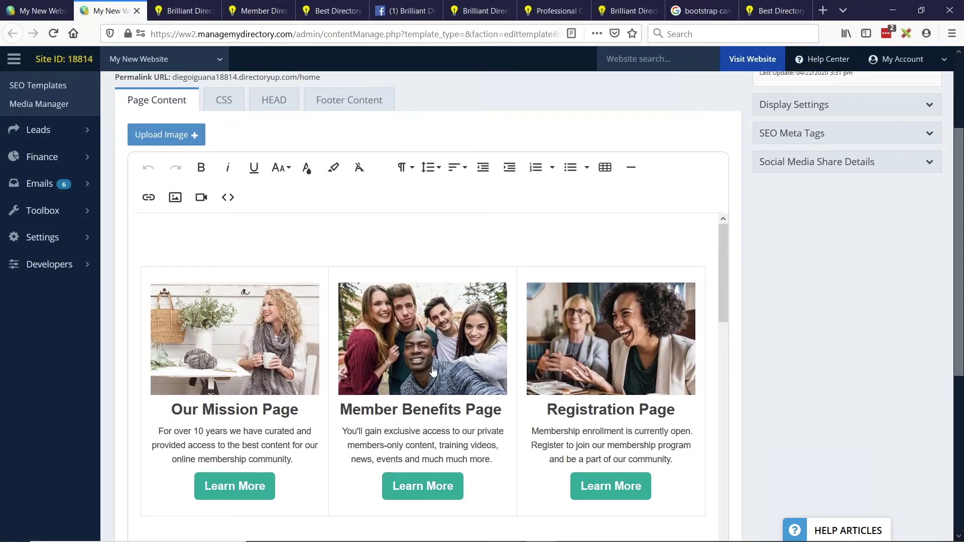
scroll(432, 370, down, 2)
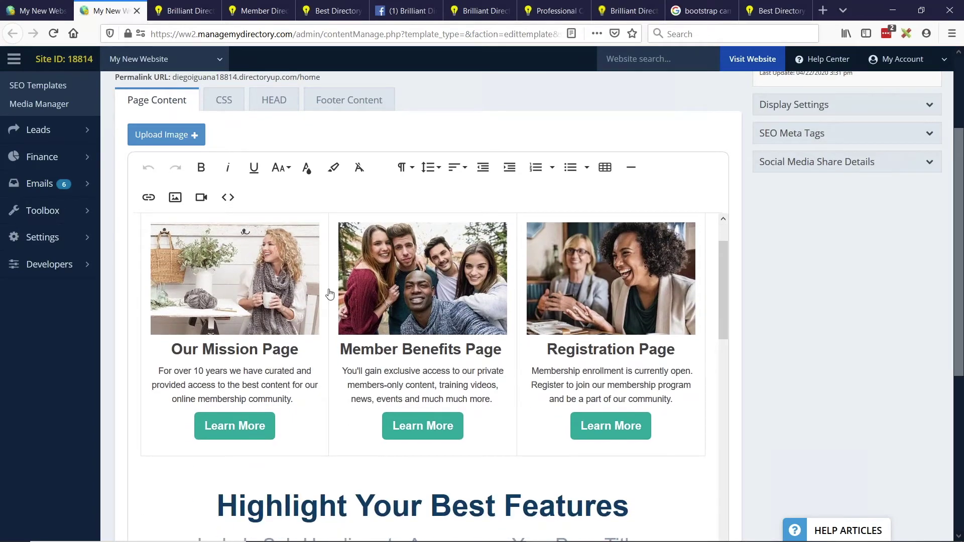
scroll(331, 317, up, 3)
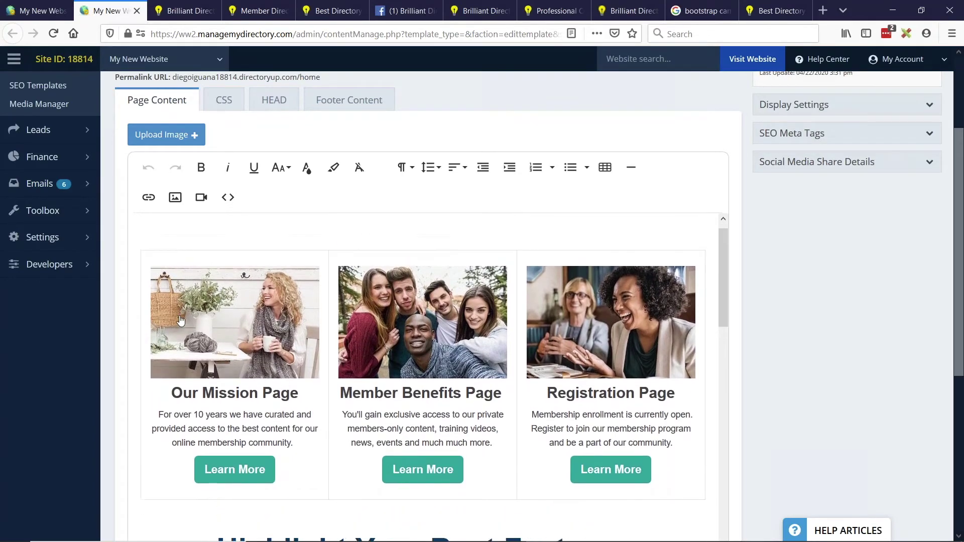
scroll(368, 215, up, 1)
scroll(217, 188, up, 2)
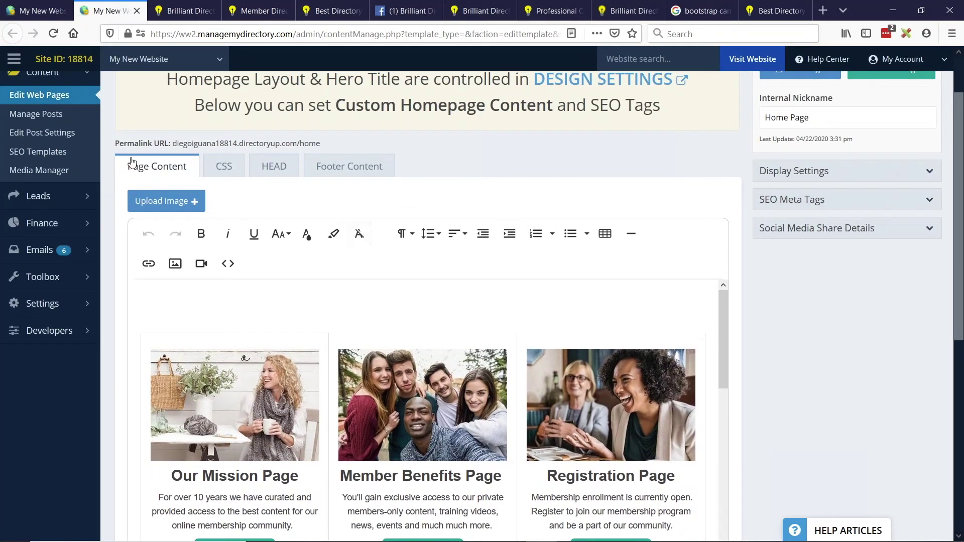
scroll(468, 276, down, 4)
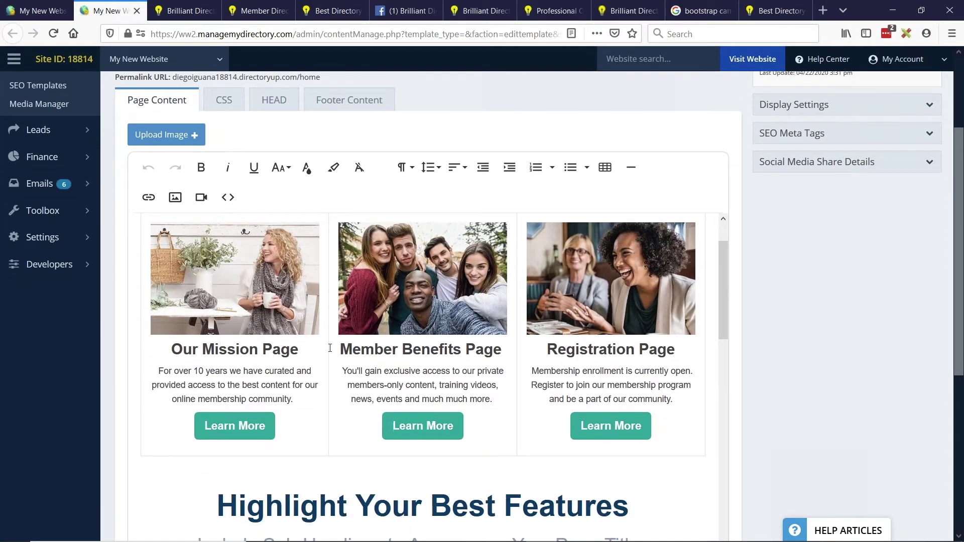
scroll(483, 341, down, 4)
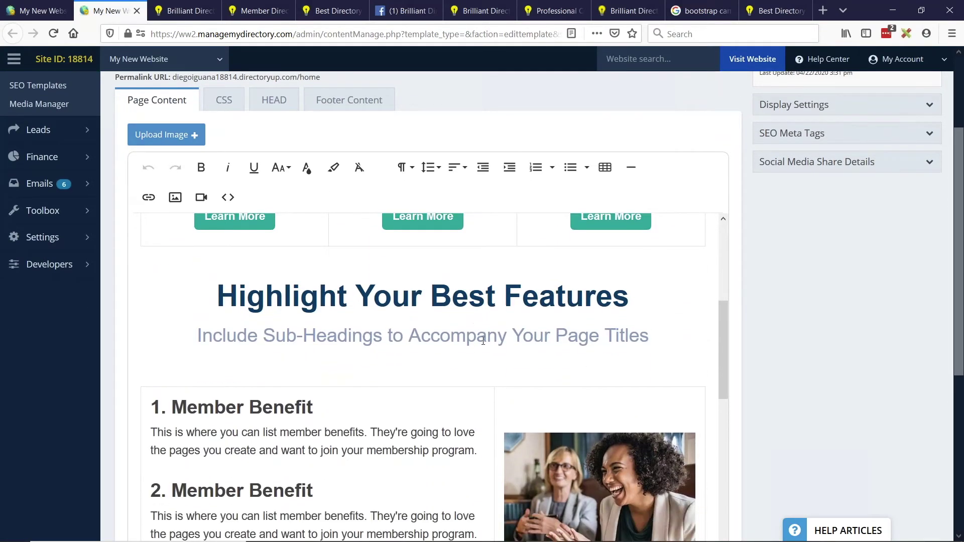
scroll(479, 347, down, 1)
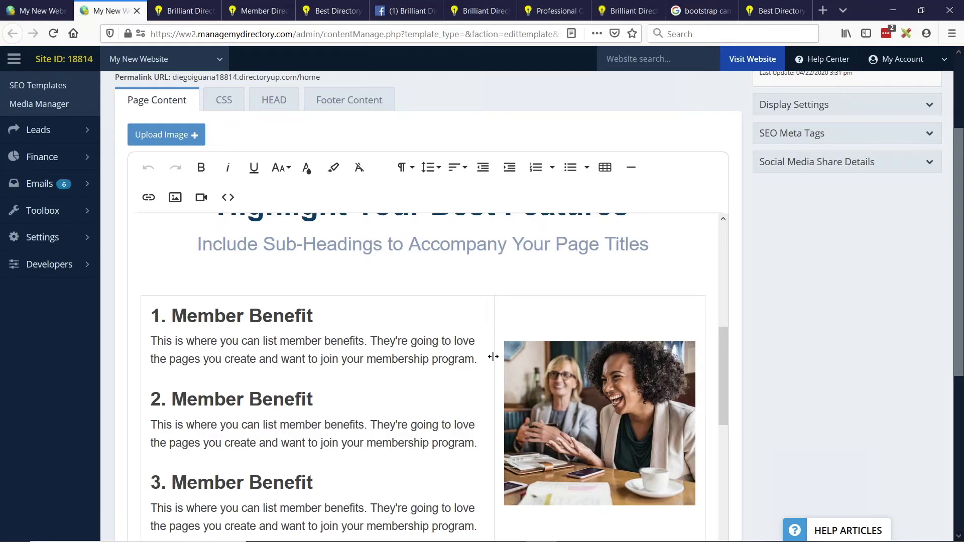
scroll(423, 290, down, 1)
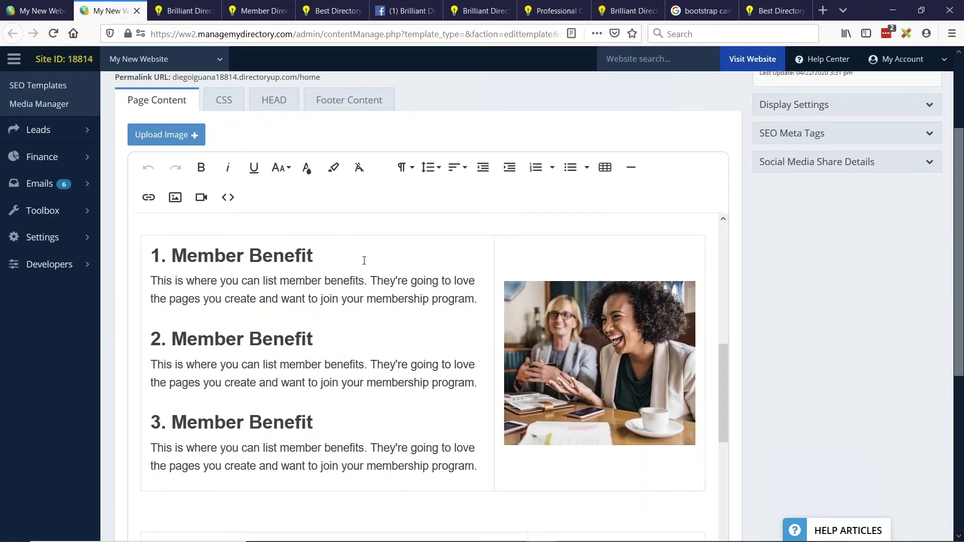
scroll(376, 261, up, 1)
- Widen the image column of the member benefits table slightly by shifting its divider toward the benefits text
click(514, 309)
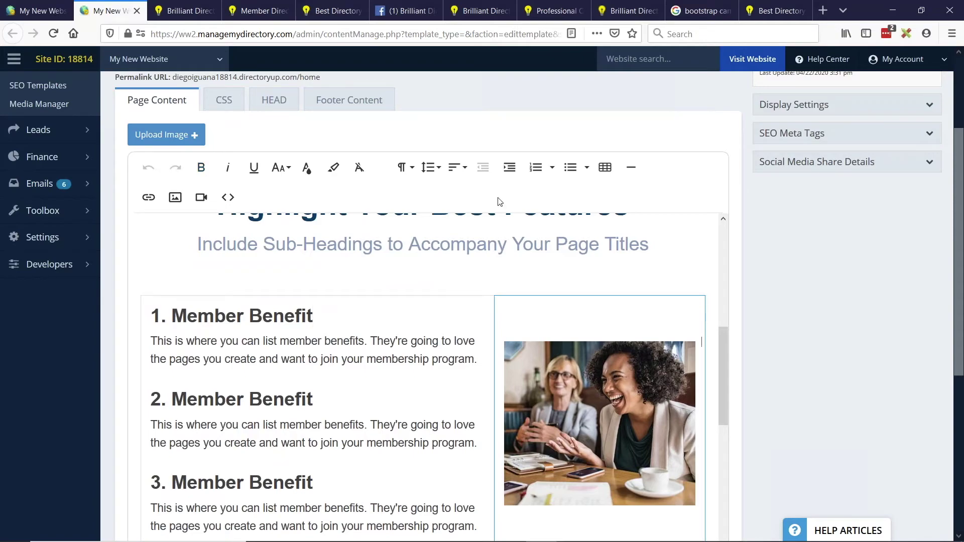
click(606, 168)
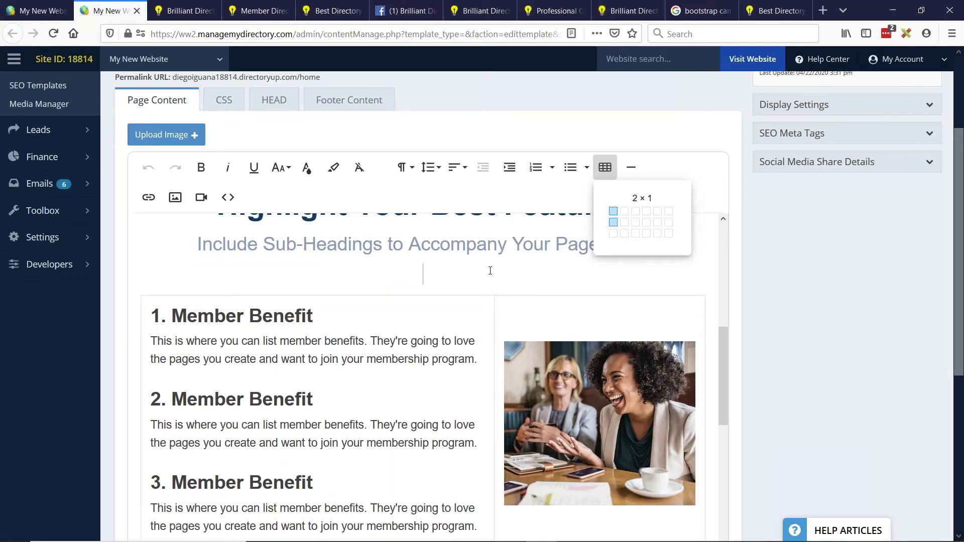
click(500, 313)
mouse_move(496, 311)
mouse_down()
mouse_move(398, 311)
mouse_move(582, 311)
mouse_move(482, 301)
mouse_up()
- Examine the What We're About section, placing the cursor in its text cell and in the nested Membership Perks table
scroll(577, 301, down, 2)
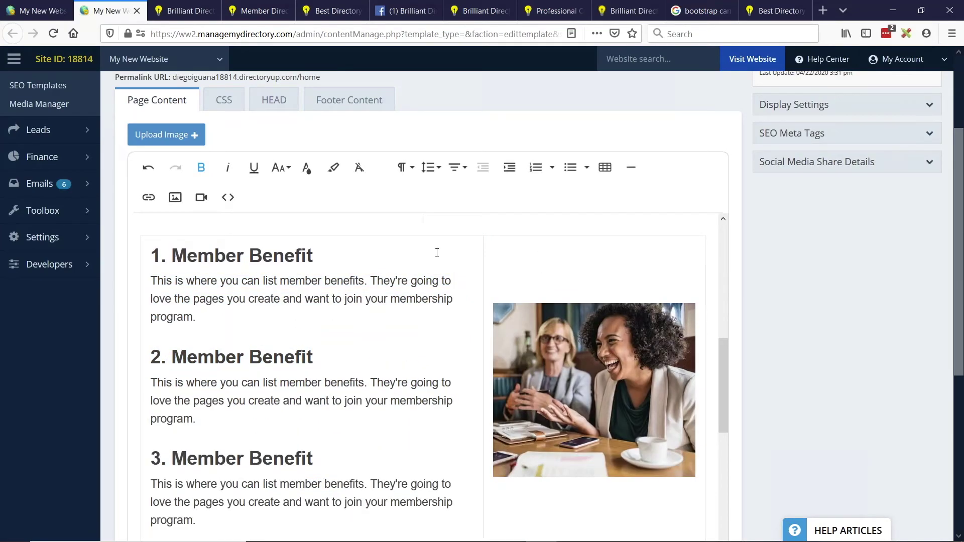
scroll(426, 271, down, 3)
scroll(424, 282, up, 5)
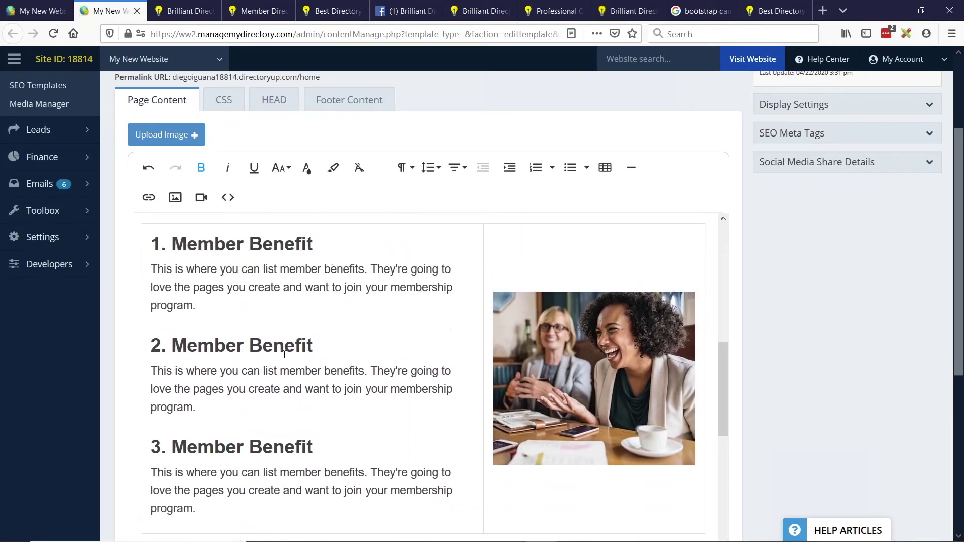
scroll(355, 287, down, 10)
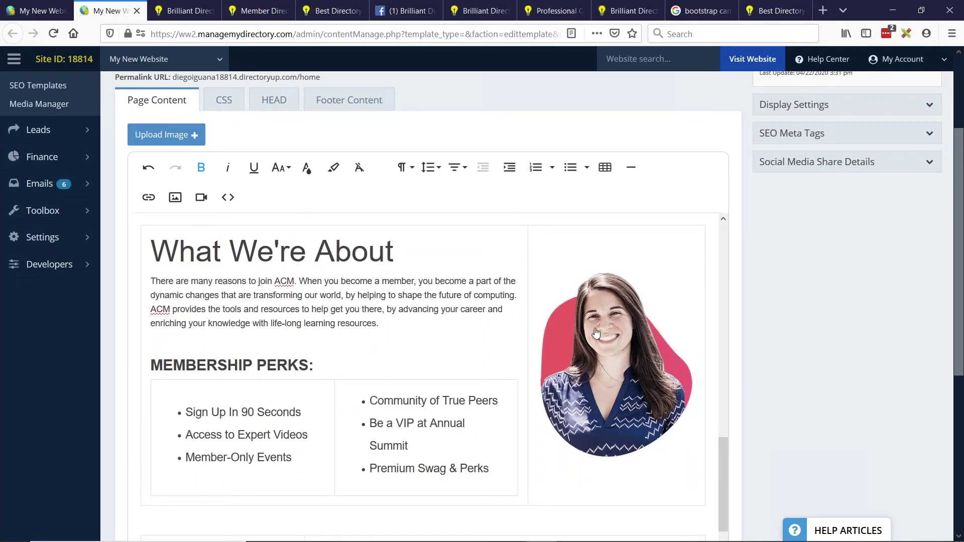
scroll(213, 320, down, 2)
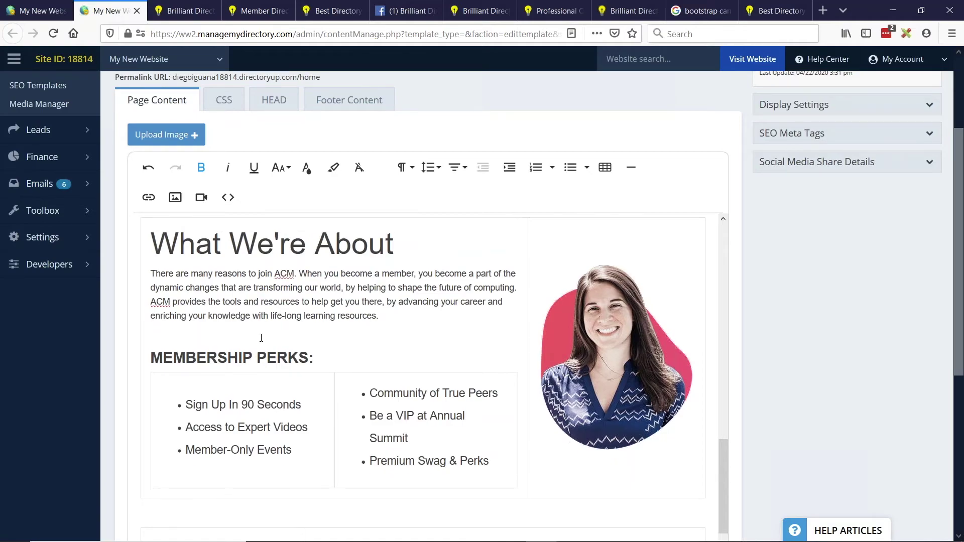
scroll(171, 281, up, 2)
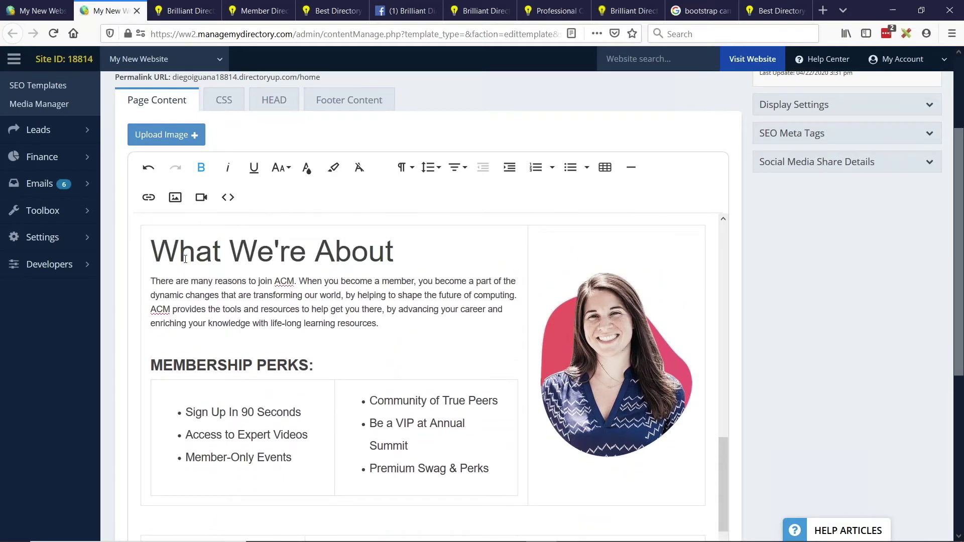
click(432, 253)
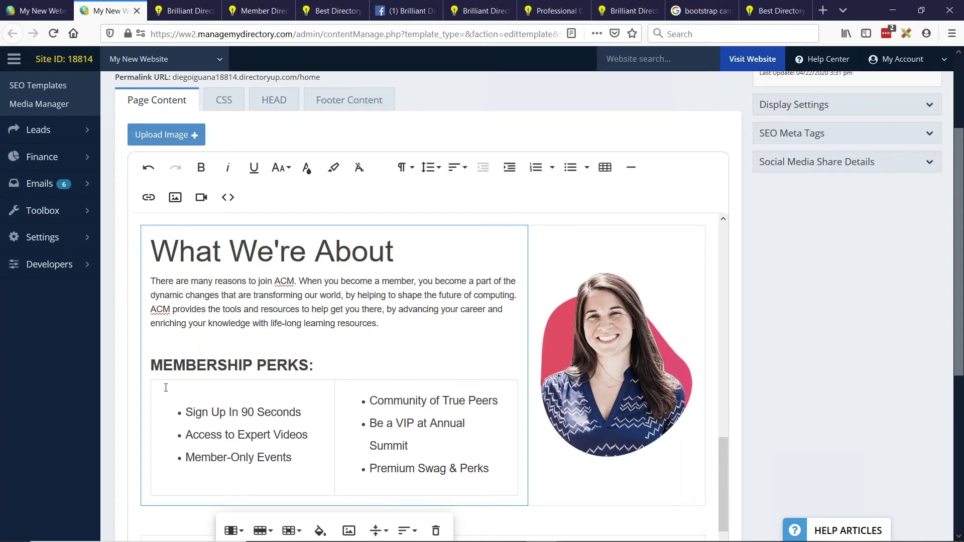
click(326, 401)
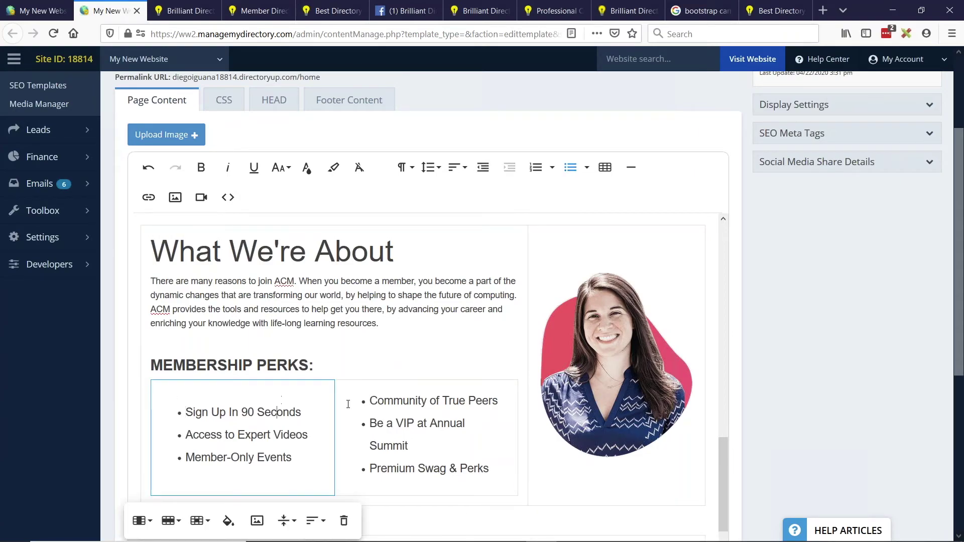
scroll(352, 397, down, 1)
click(200, 351)
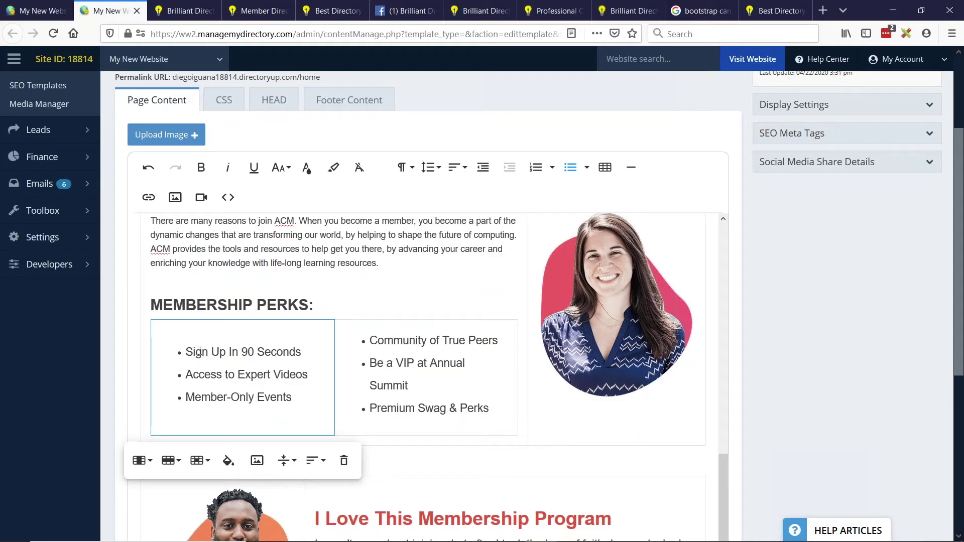
- Collapse the admin navigation sidebar to widen the content editor and recheck the Membership Perks table layout
click(14, 59)
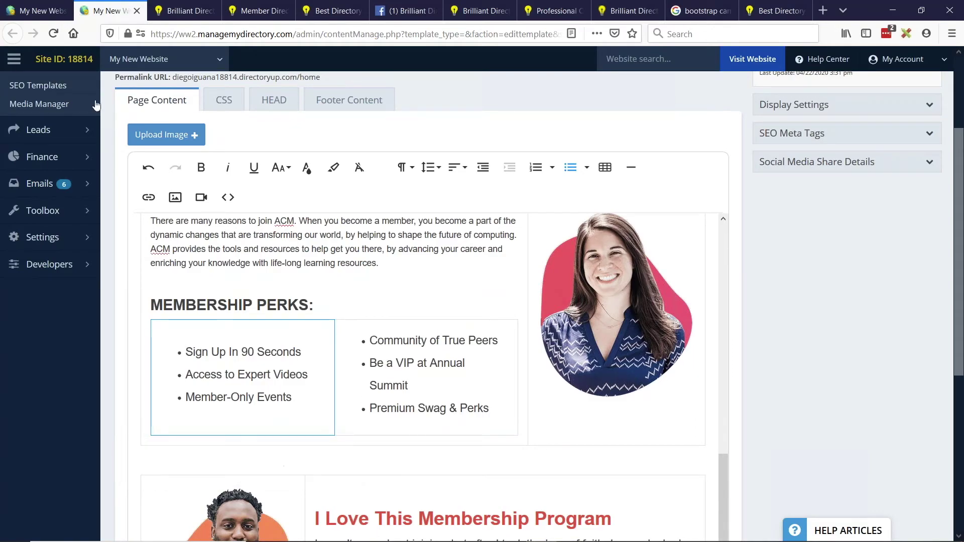
click(195, 258)
scroll(87, 241, up, 1)
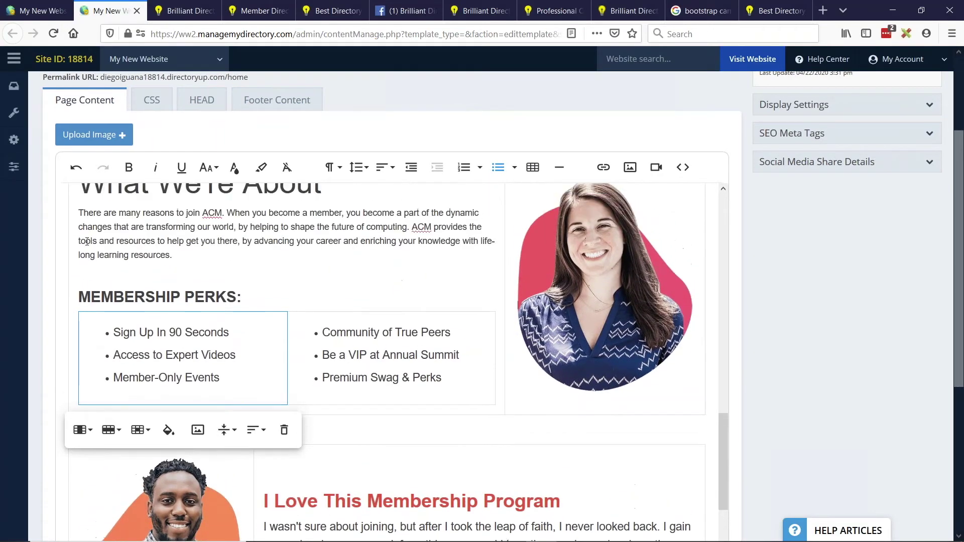
click(292, 334)
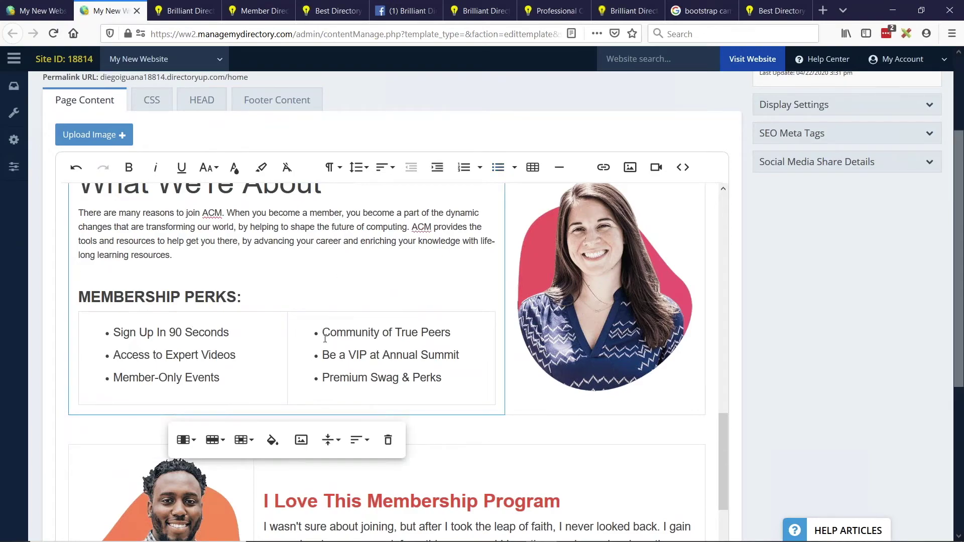
- Change the text color of the testimonial heading "I Love This Membership Program" to purple
scroll(288, 336, down, 5)
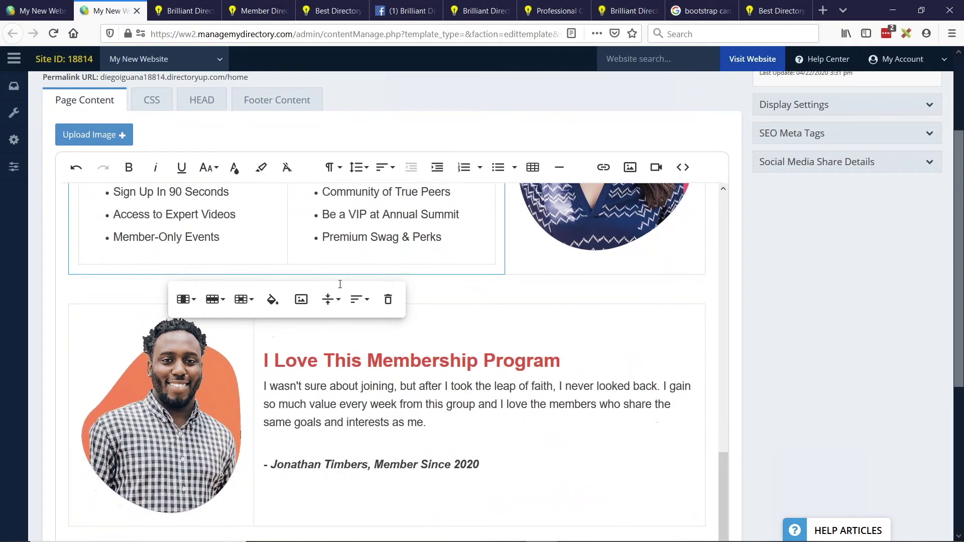
scroll(320, 361, down, 1)
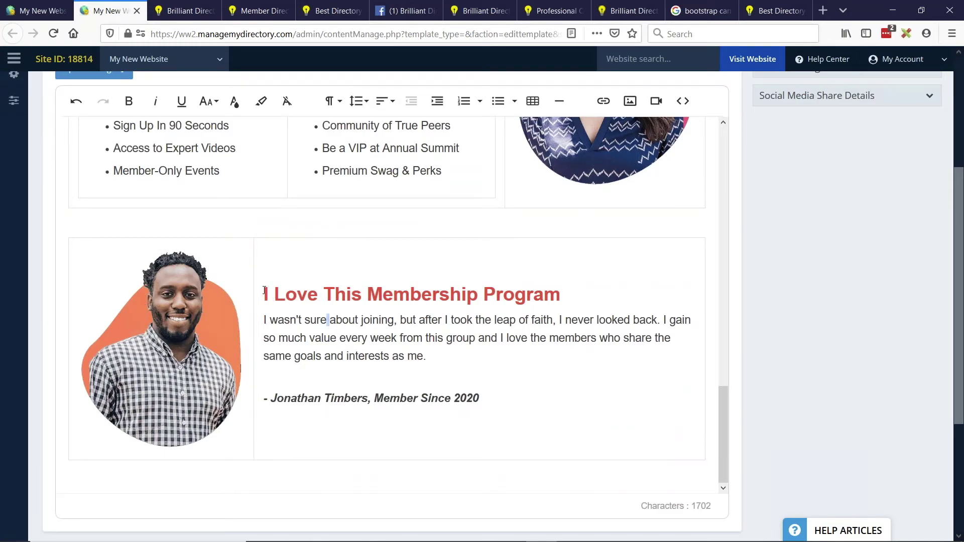
scroll(364, 332, up, 2)
drag(263, 355, 561, 354)
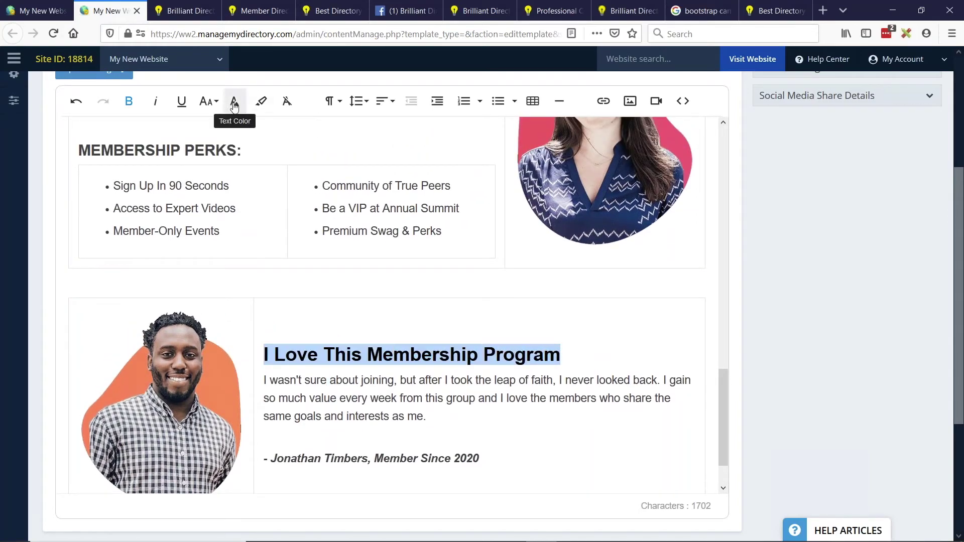
click(234, 101)
click(305, 177)
click(322, 149)
click(306, 355)
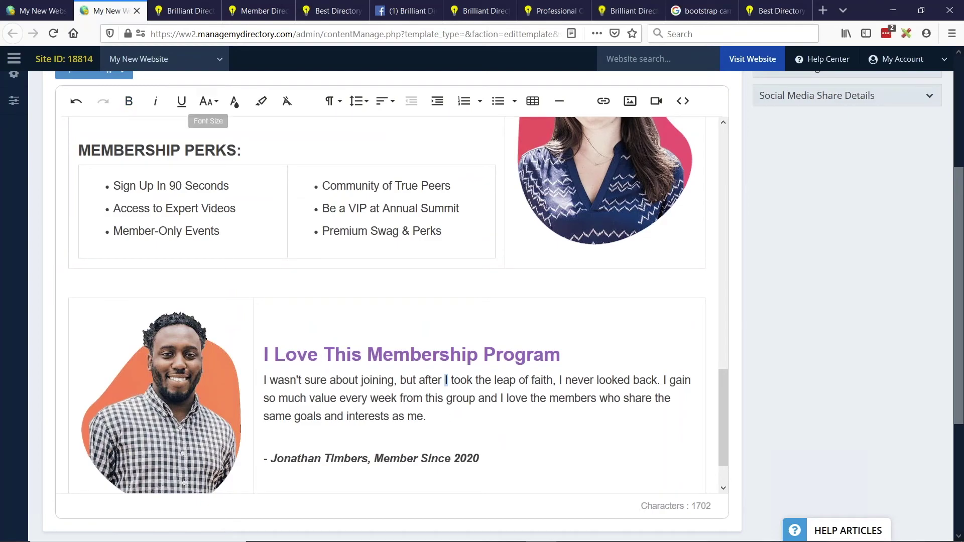
- Switch to the demo homepage and examine its sections from the page cards through the testimonial to the join offer blocks
scroll(467, 408, down, 5)
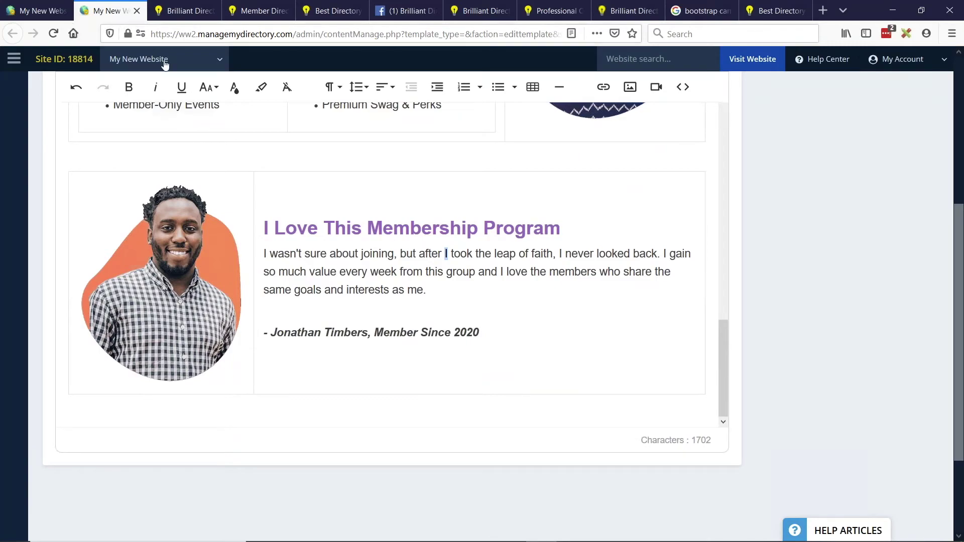
click(183, 11)
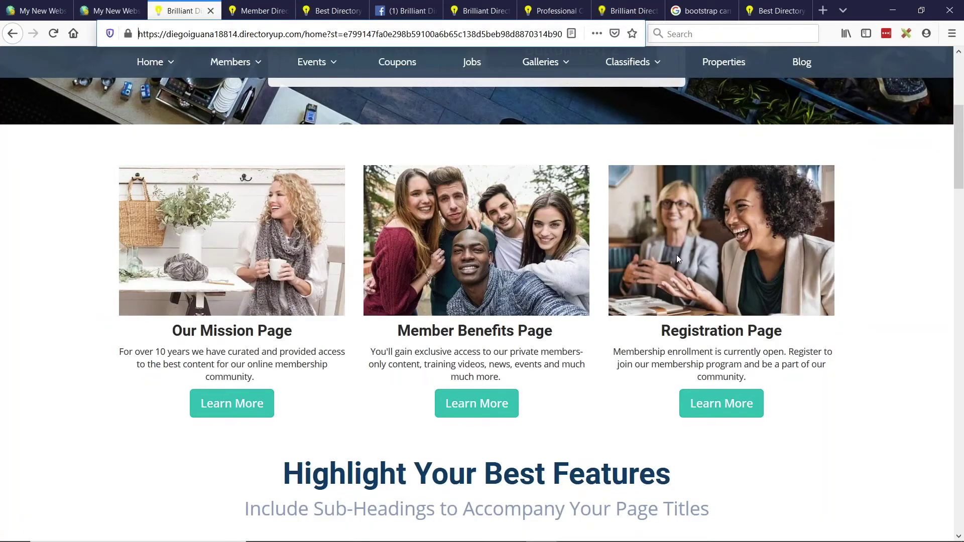
scroll(351, 234, down, 8)
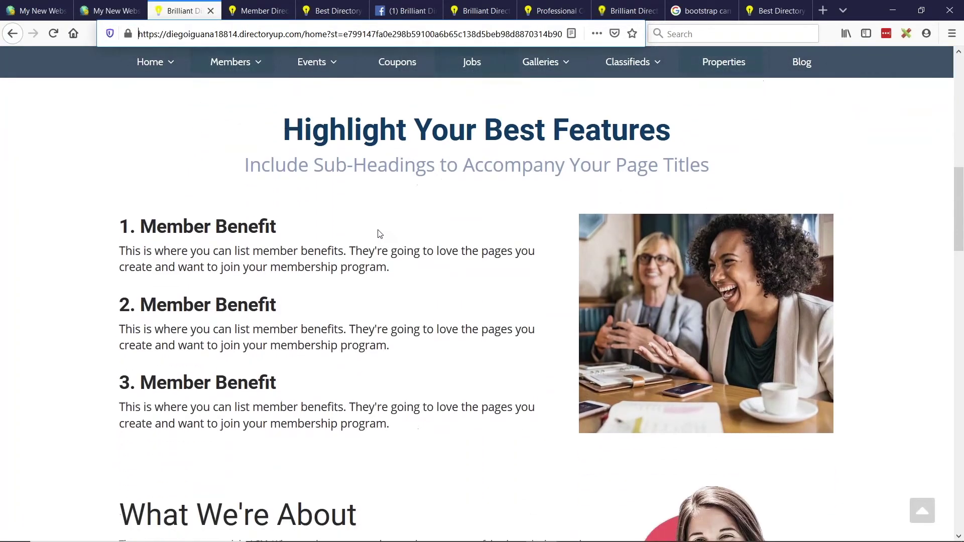
scroll(392, 231, down, 9)
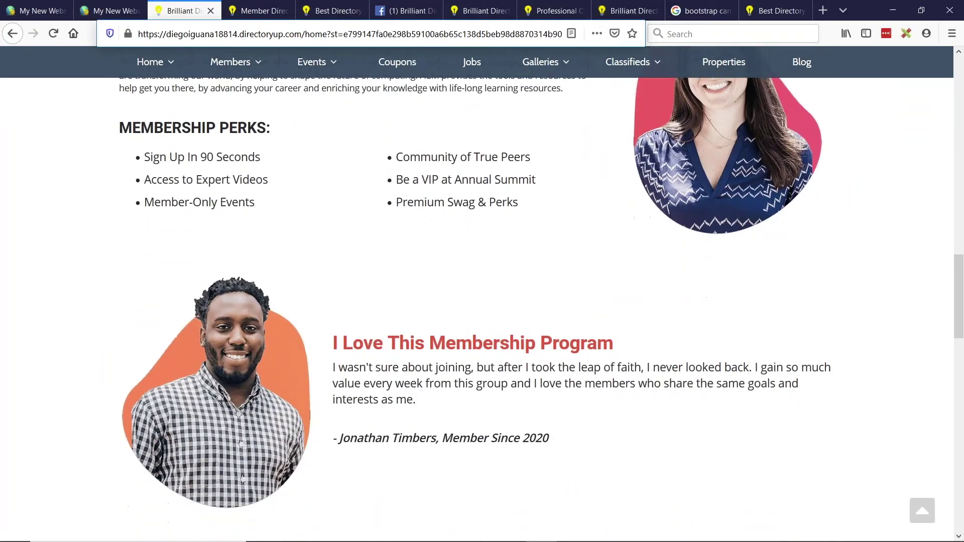
scroll(434, 253, down, 2)
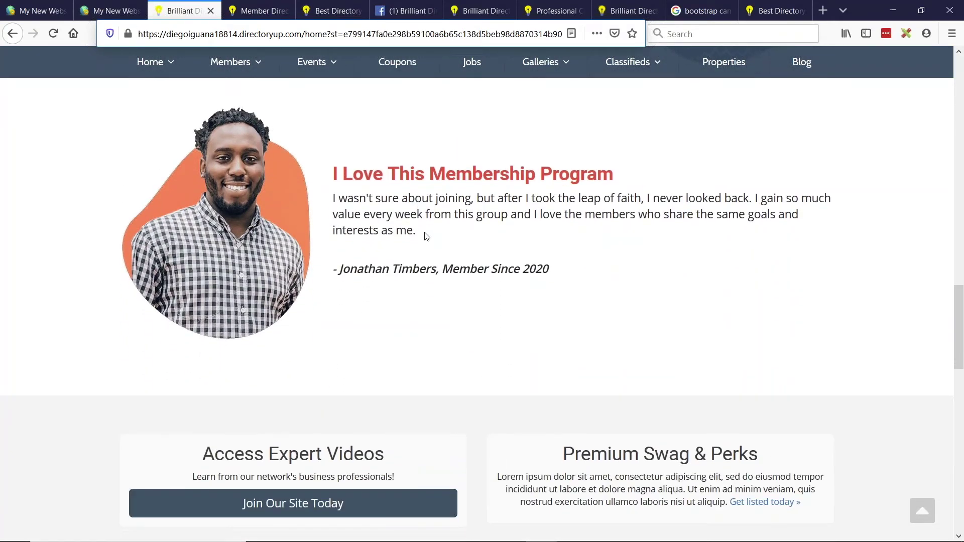
scroll(449, 221, down, 1)
scroll(452, 214, up, 1)
scroll(476, 193, up, 1)
scroll(478, 194, down, 2)
scroll(478, 319, up, 1)
scroll(509, 217, down, 1)
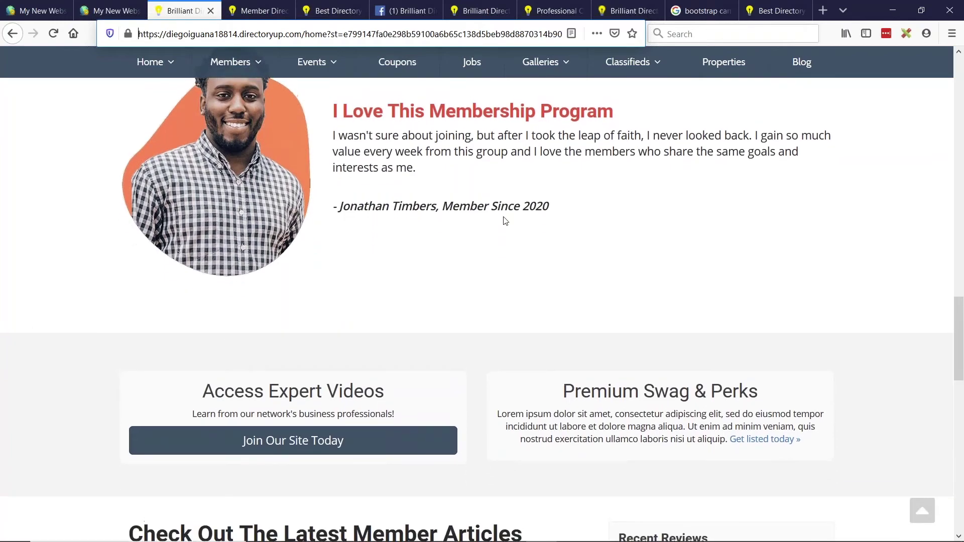
- Compare the homepage testimonial and join offer blocks with the custom content editor and the Section 2 setting in Homepage Section Order
scroll(503, 219, up, 1)
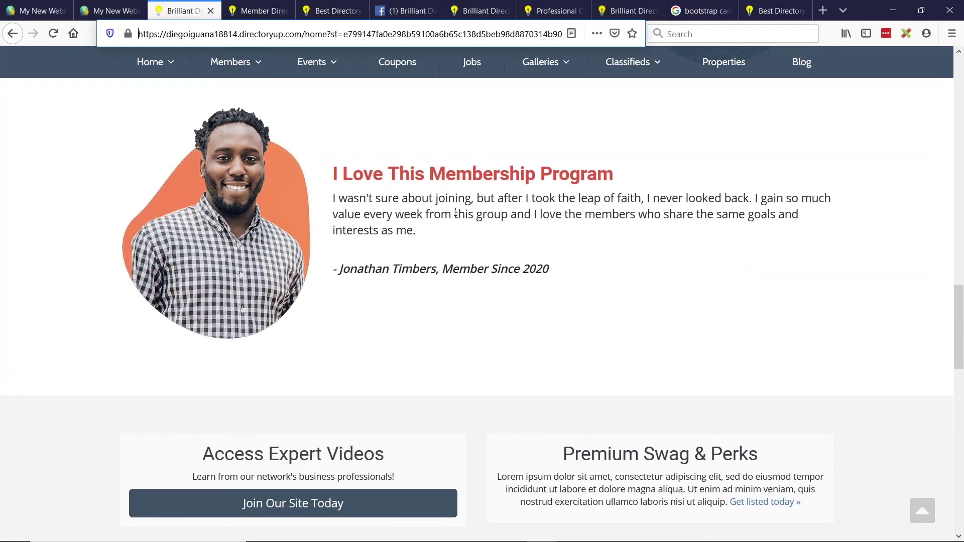
click(108, 11)
scroll(375, 358, down, 1)
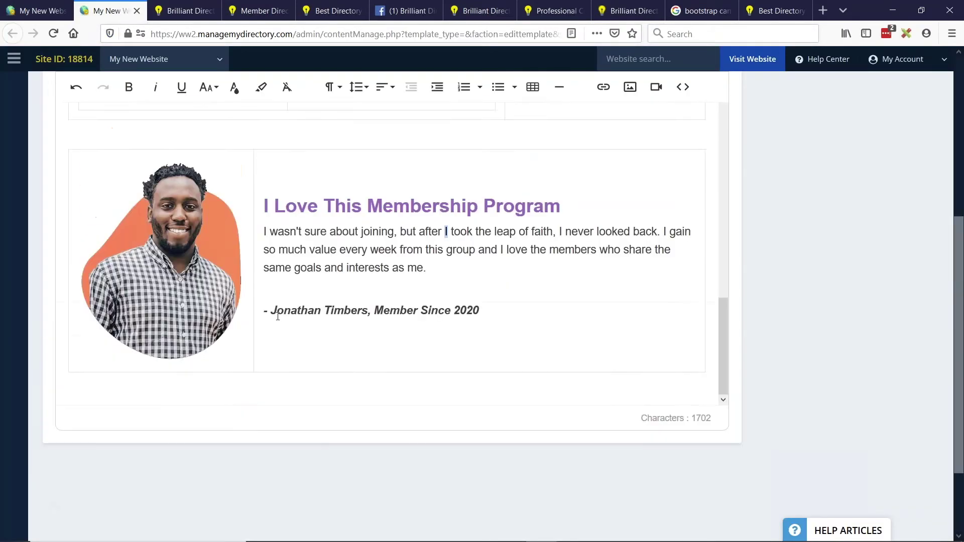
scroll(375, 359, up, 2)
key(ctrl+Page_Up)
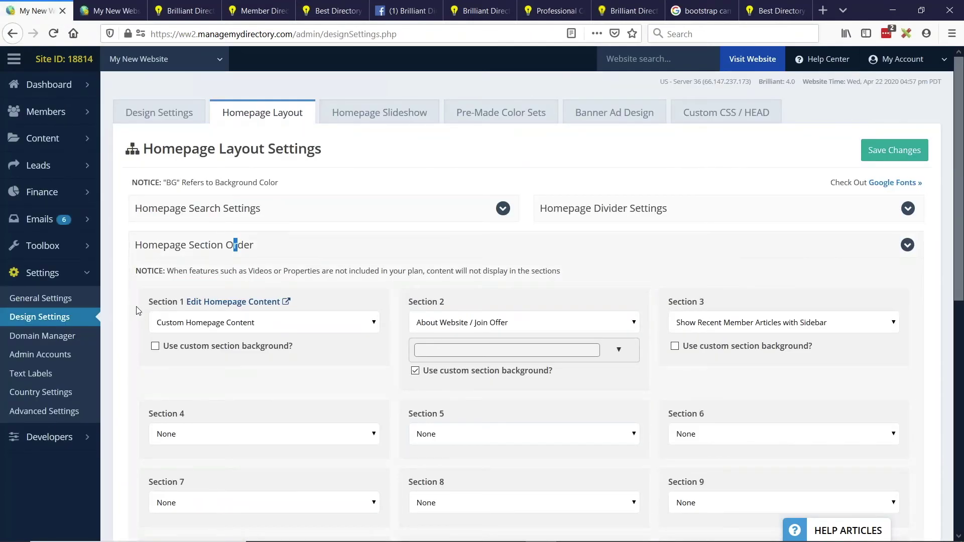
drag(409, 302, 430, 333)
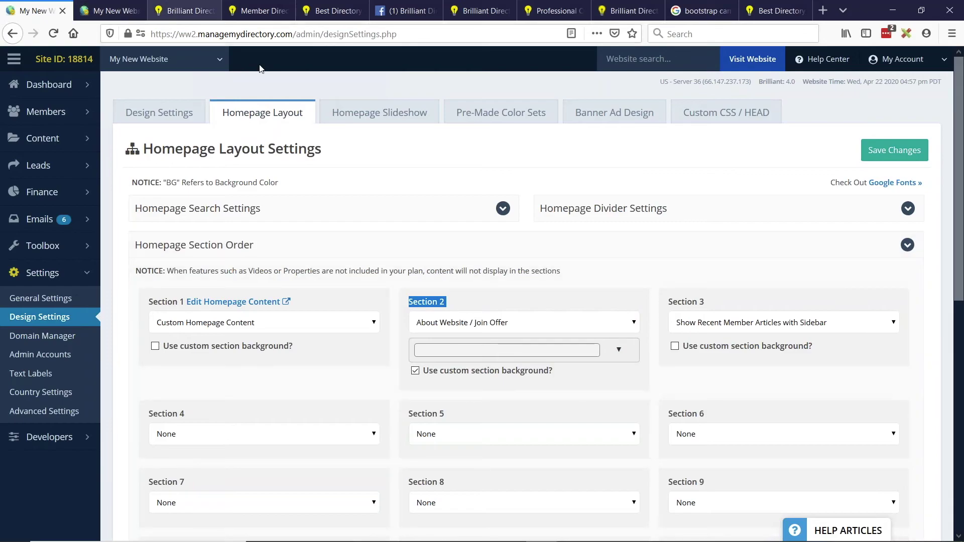
click(182, 4)
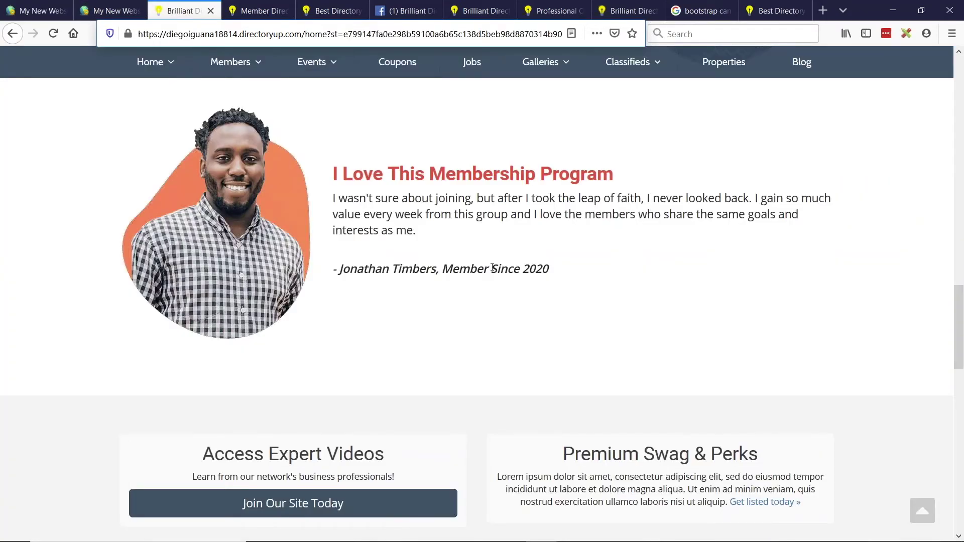
scroll(522, 258, down, 4)
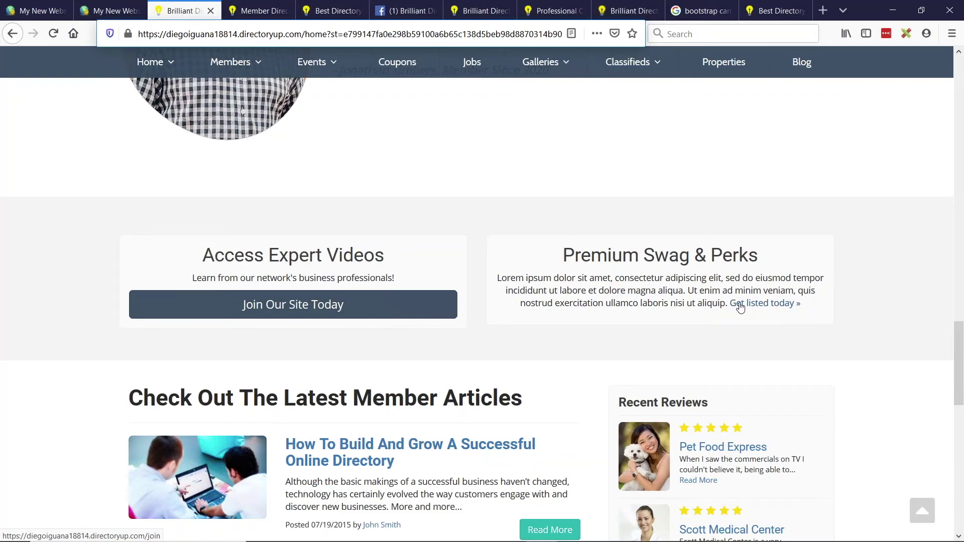
- Set the custom background of Section 2, About Website / Join Offer, to light blue rgb(177, 205, 243) and save the homepage layout
key(ctrl+shift+Tab)
key(ctrl+shift+Tab)
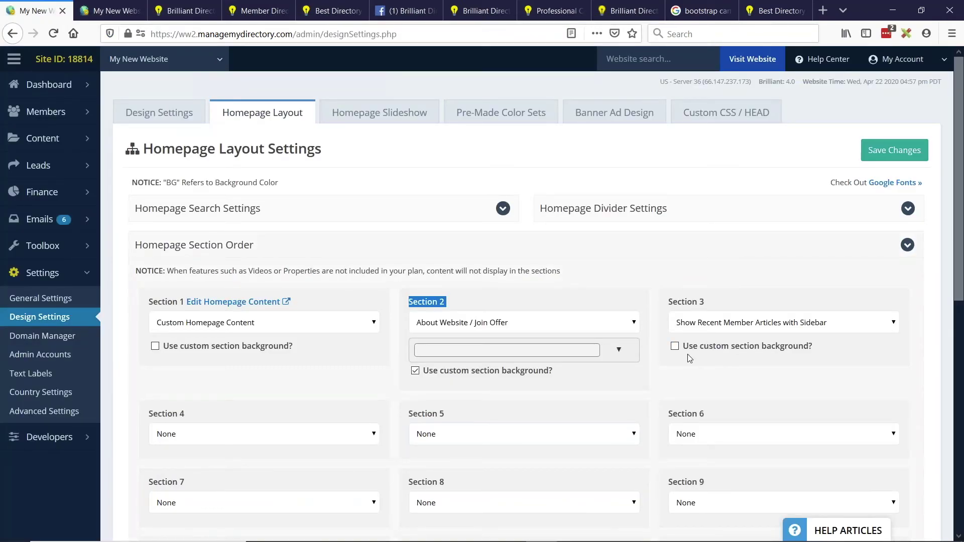
click(463, 351)
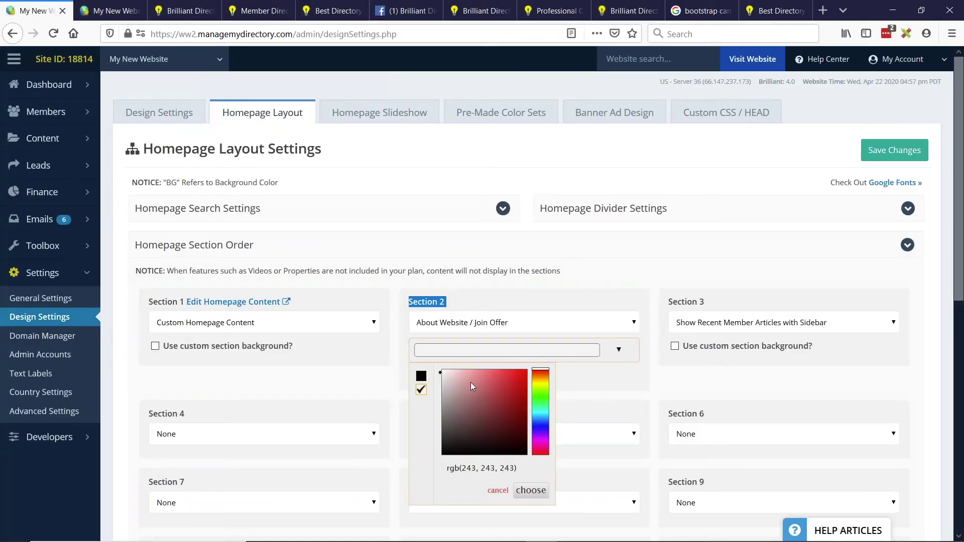
mouse_move(492, 423)
mouse_down()
mouse_move(440, 435)
mouse_move(431, 413)
mouse_up()
click(533, 419)
drag(489, 383, 464, 374)
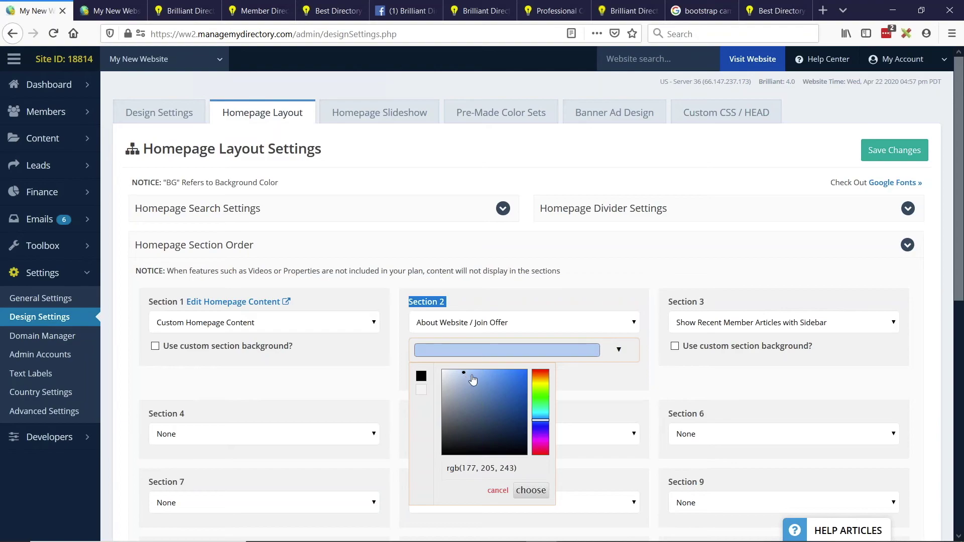
click(528, 490)
click(490, 298)
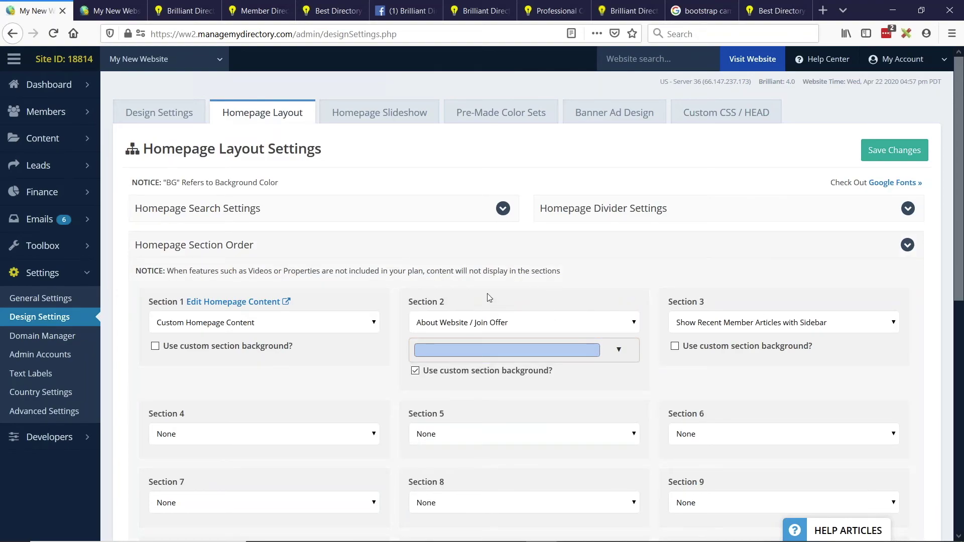
click(909, 150)
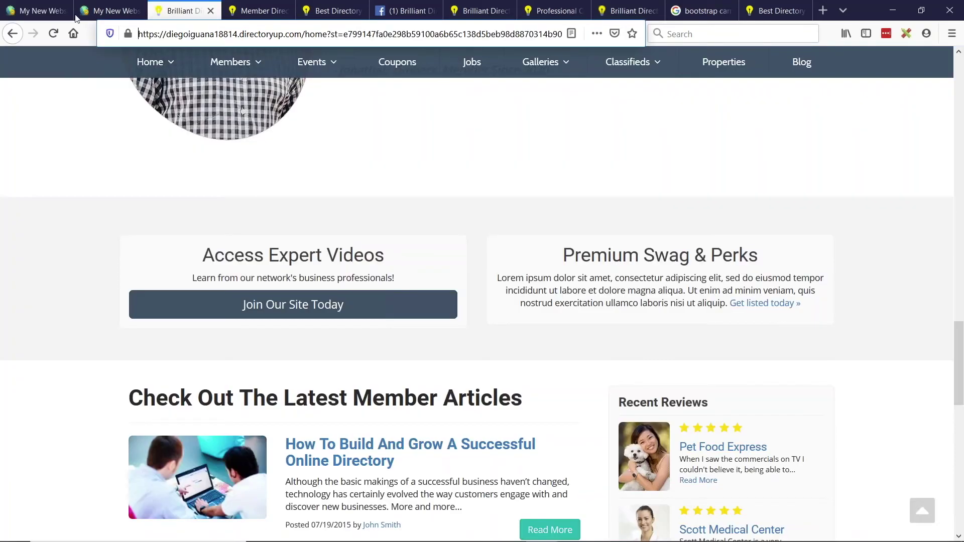
- Reload the demo homepage and check the background behind the join offer blocks
click(183, 11)
click(52, 33)
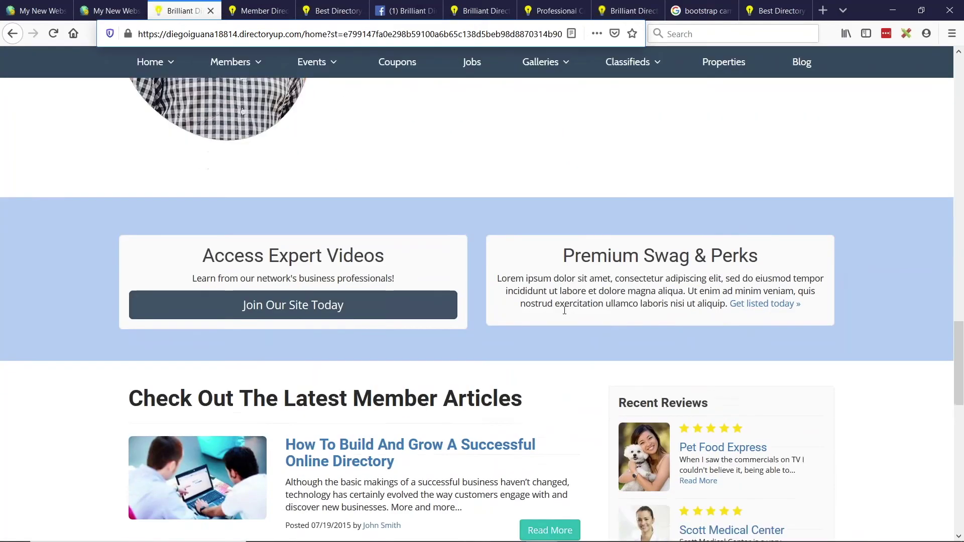
scroll(727, 281, down, 1)
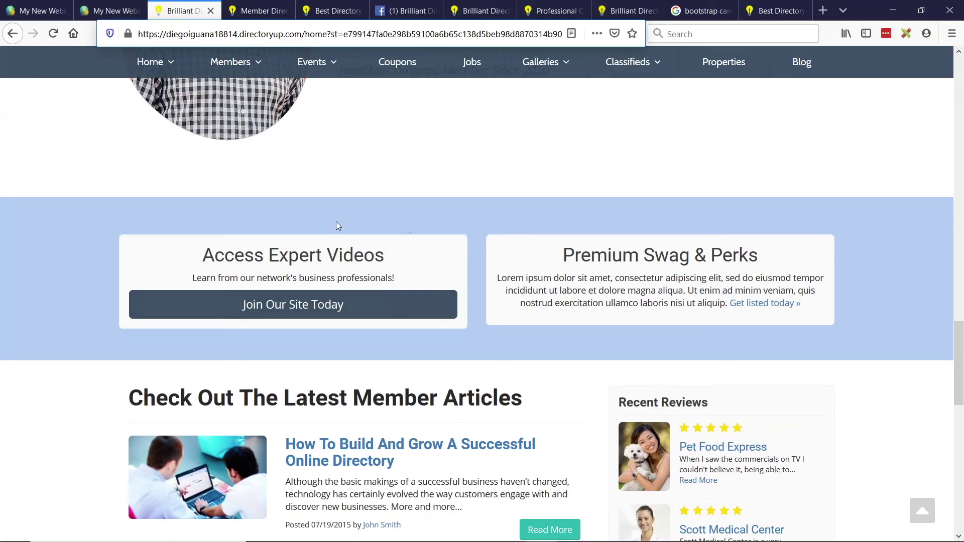
- Open the About Website and Join Offer settings in the homepage layout and examine the text fields of both blocks
key(ctrl+shift+Tab)
key(ctrl+shift+Tab)
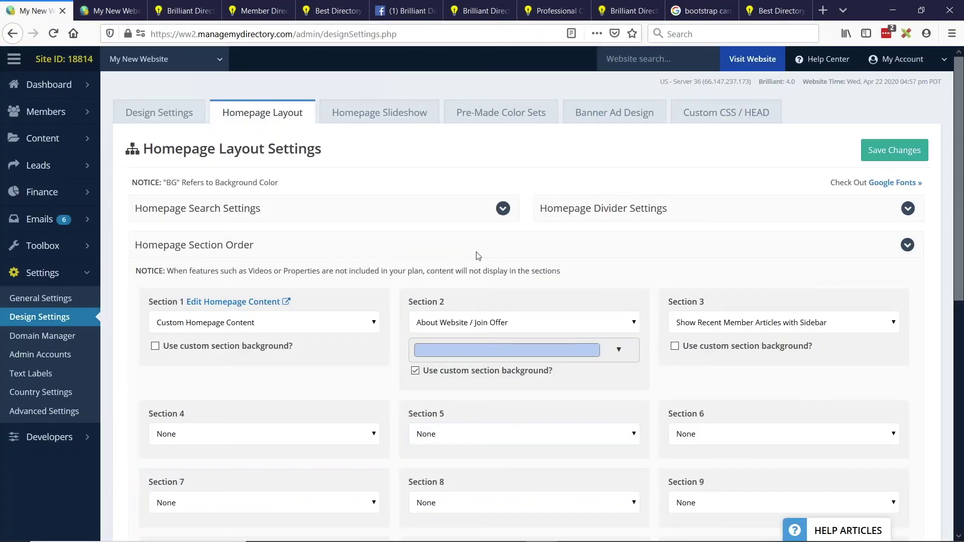
click(161, 251)
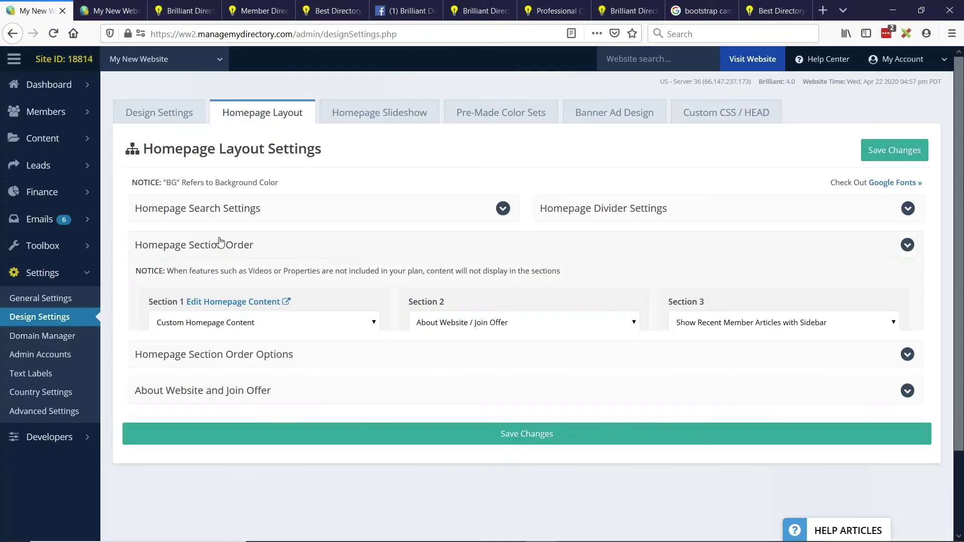
scroll(200, 299, down, 2)
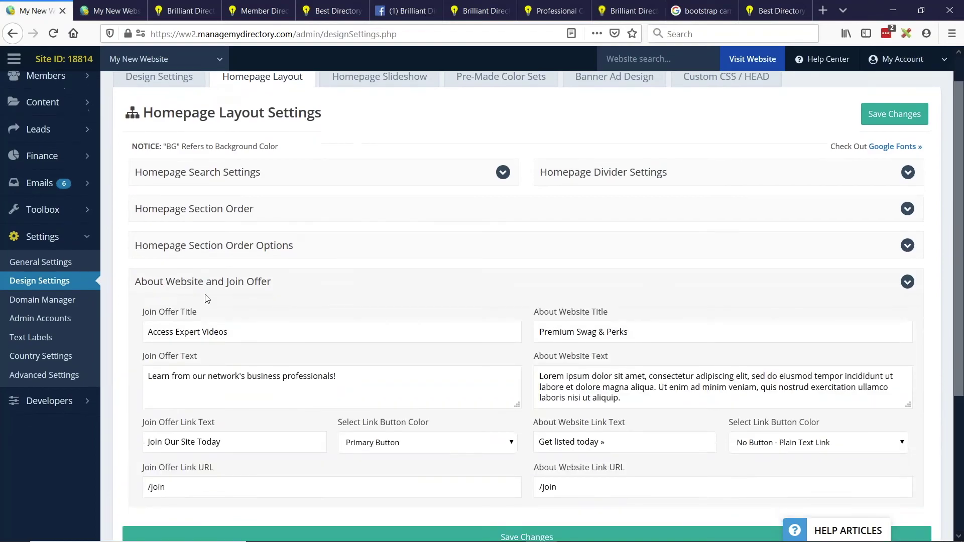
drag(148, 324, 367, 325)
drag(623, 347, 532, 329)
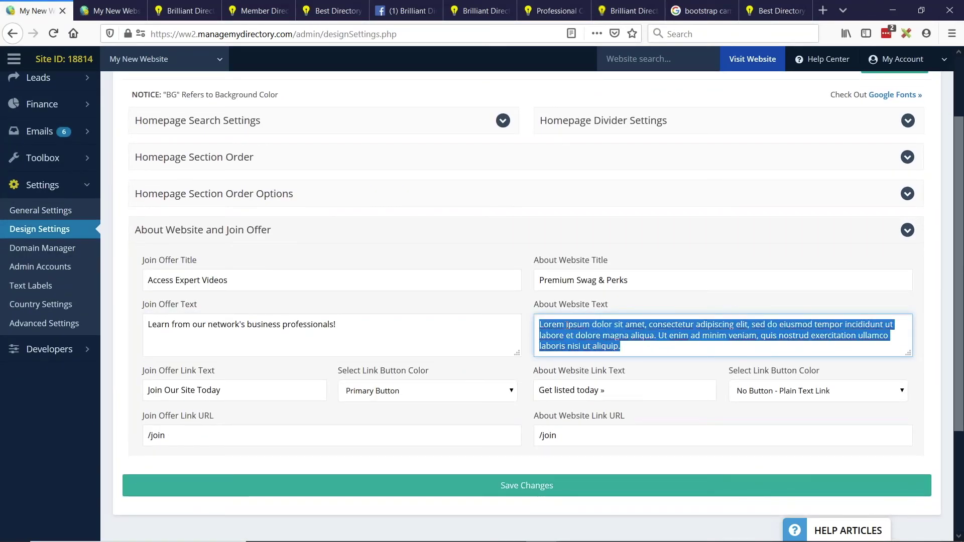
click(254, 331)
drag(149, 324, 356, 324)
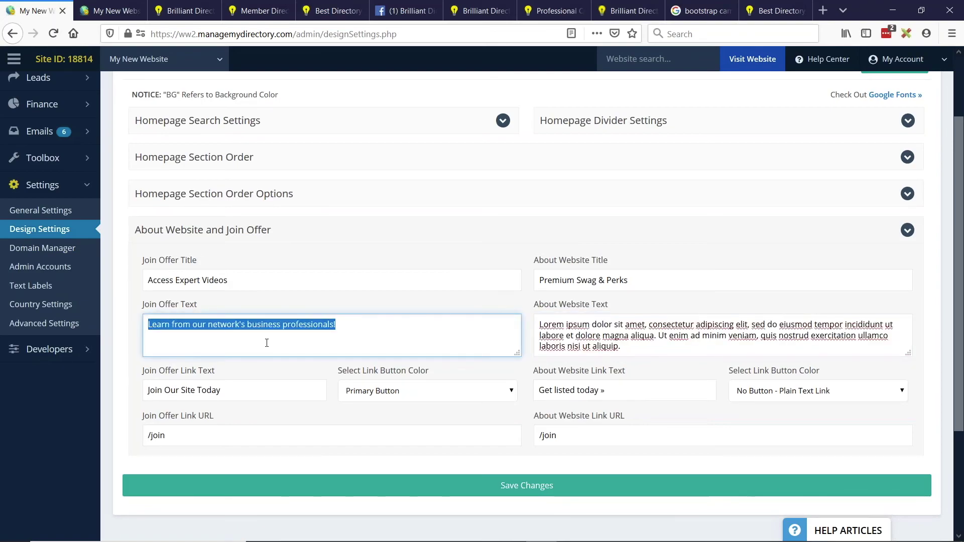
click(200, 335)
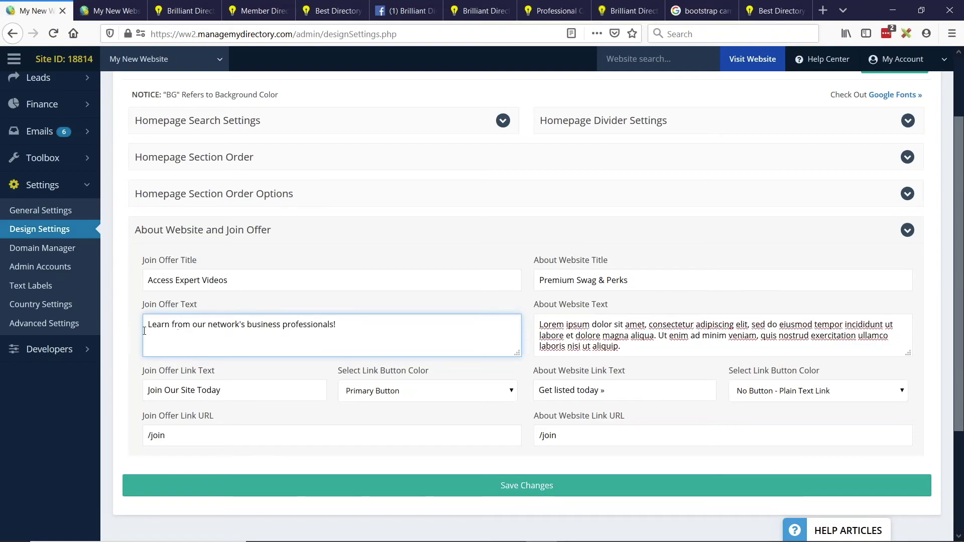
drag(149, 324, 400, 342)
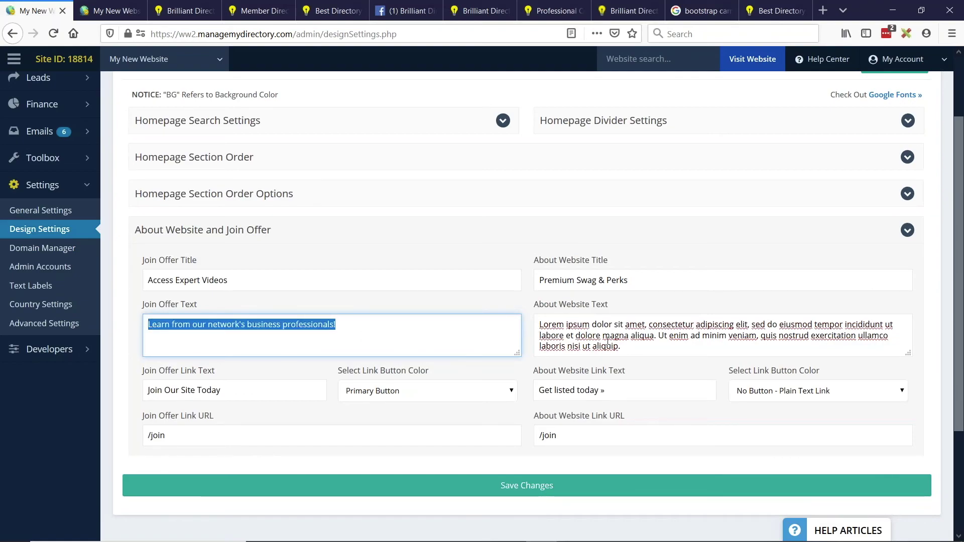
- Review the rich text editor for the custom homepage content, from the What We're About section up to the Design Settings notice
key(ctrl+Tab)
scroll(392, 326, up, 5)
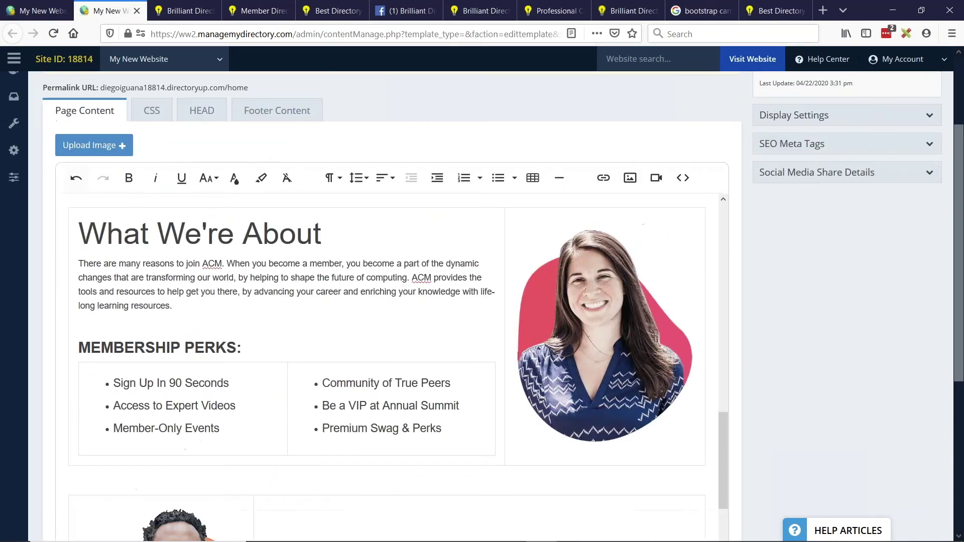
scroll(97, 294, up, 3)
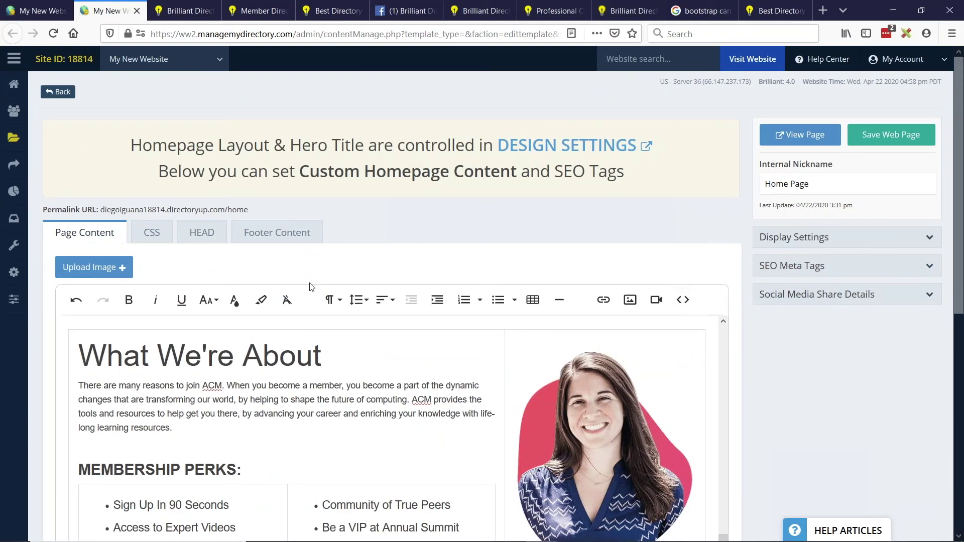
- Compare the About Website and Join Offer text fields with the matching text blocks on the demo homepage
key(ctrl+shift+Tab)
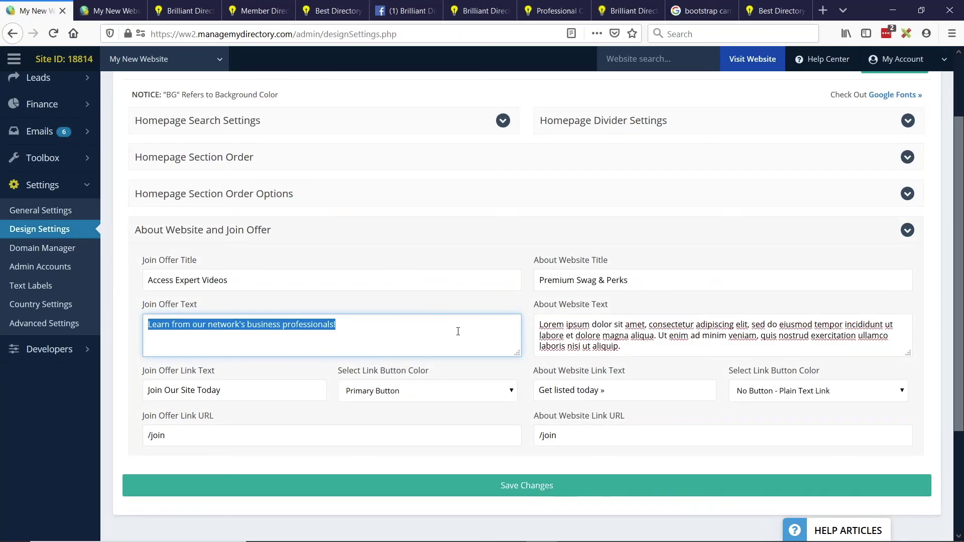
drag(657, 347, 533, 321)
drag(349, 327, 146, 325)
click(194, 8)
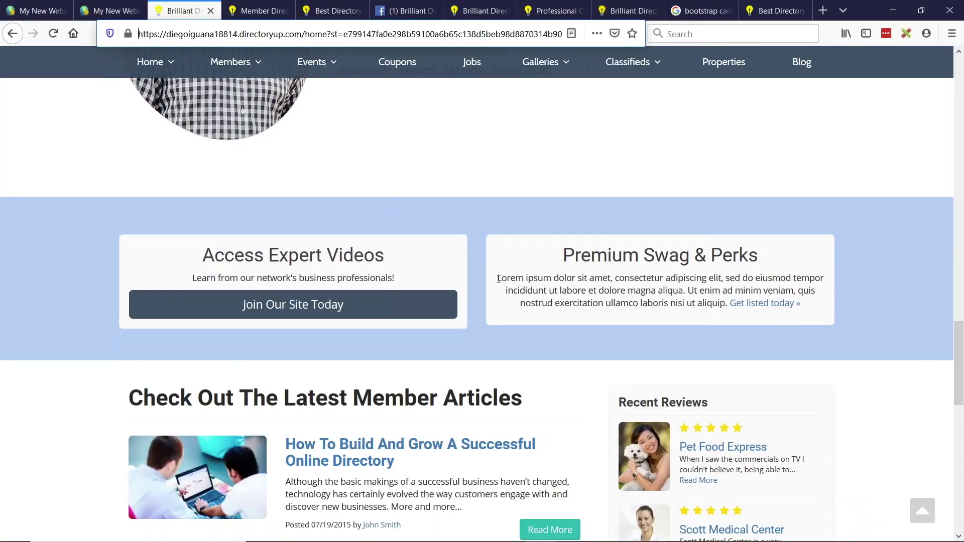
drag(498, 279, 779, 303)
click(616, 289)
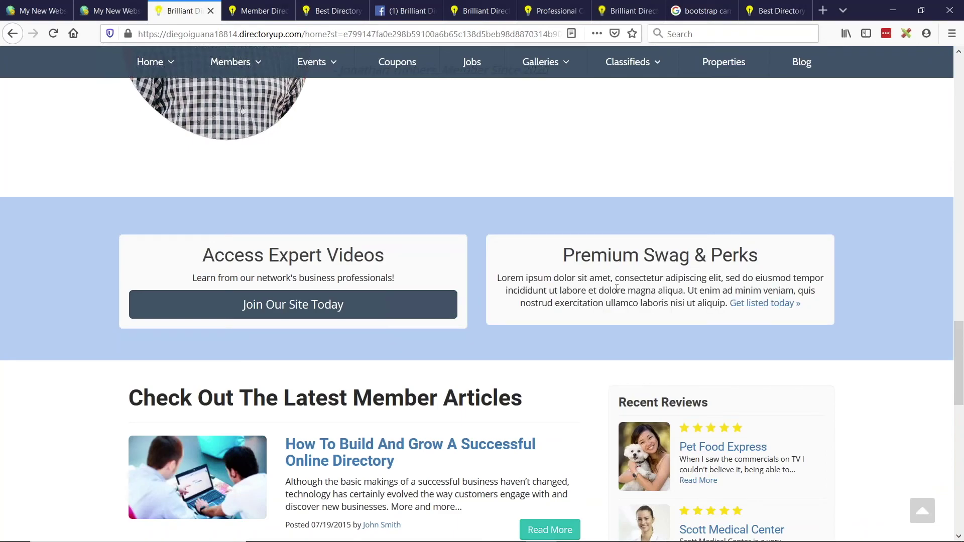
- Check the Section 3 assignment in the admin's Homepage Section Order settings and collapse the settings groups again
click(43, 9)
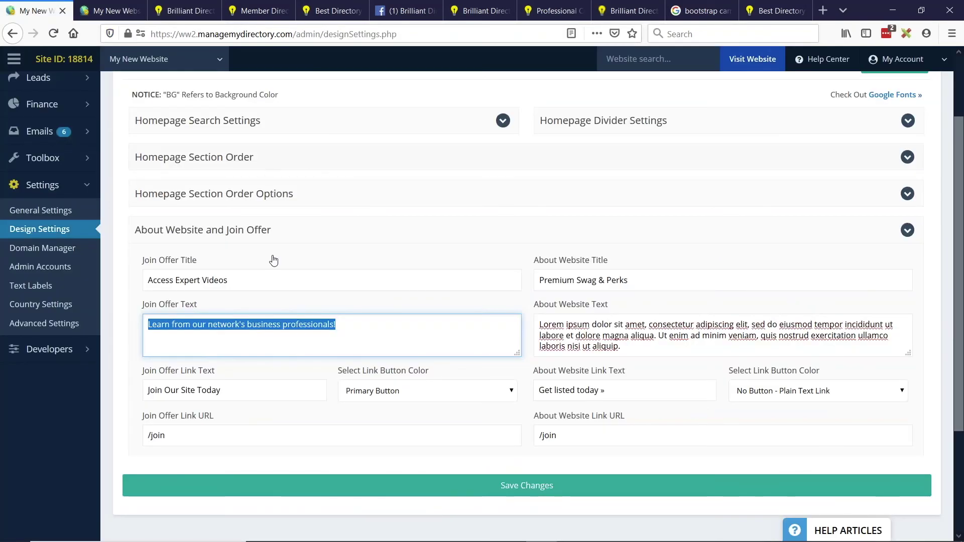
click(207, 155)
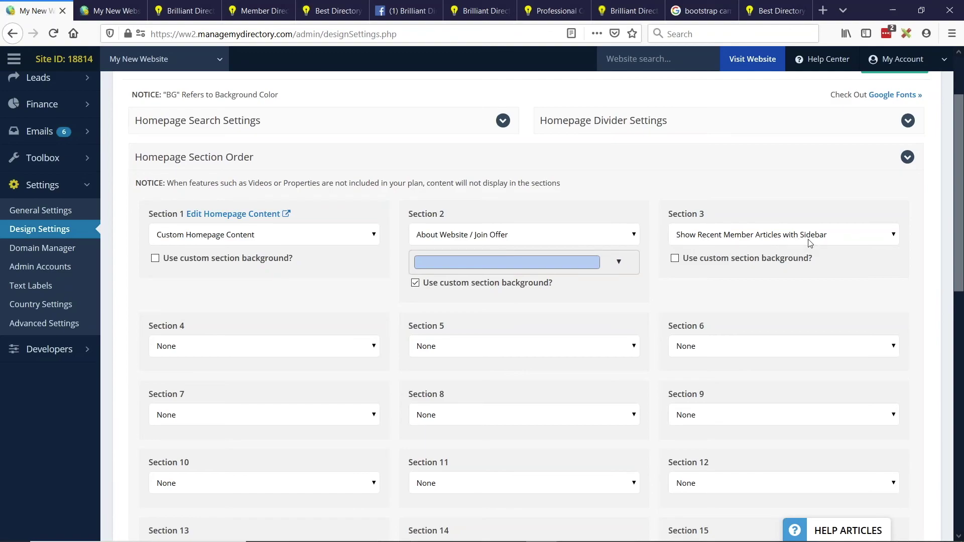
click(474, 164)
click(189, 230)
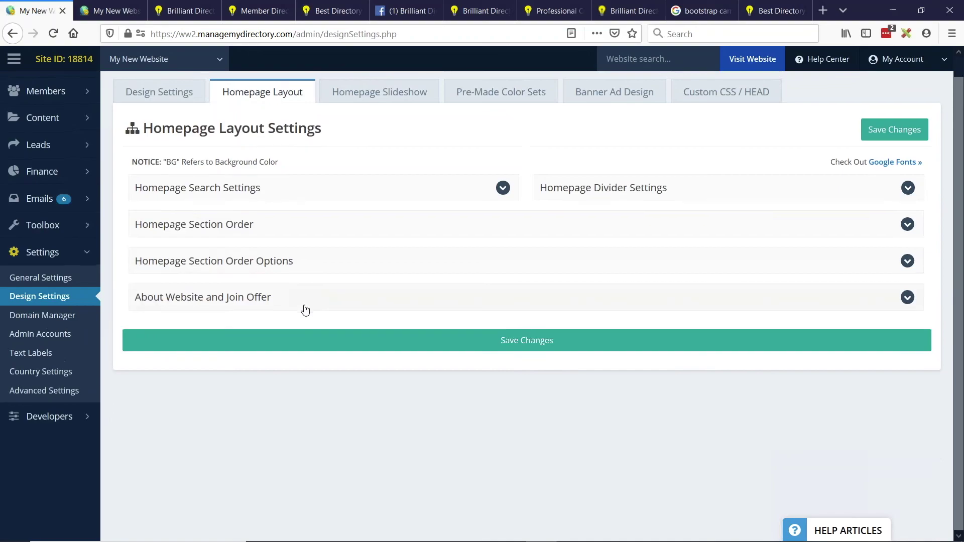
- Expand the Recent Member Articles with Sidebar options under Homepage Section Order Options and inspect the title and result count fields
click(219, 283)
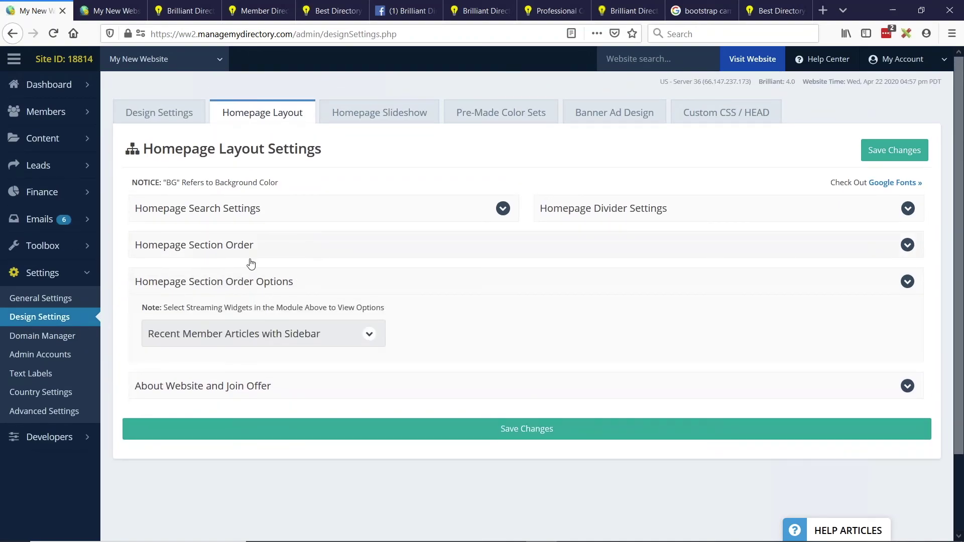
click(217, 336)
scroll(218, 245, down, 3)
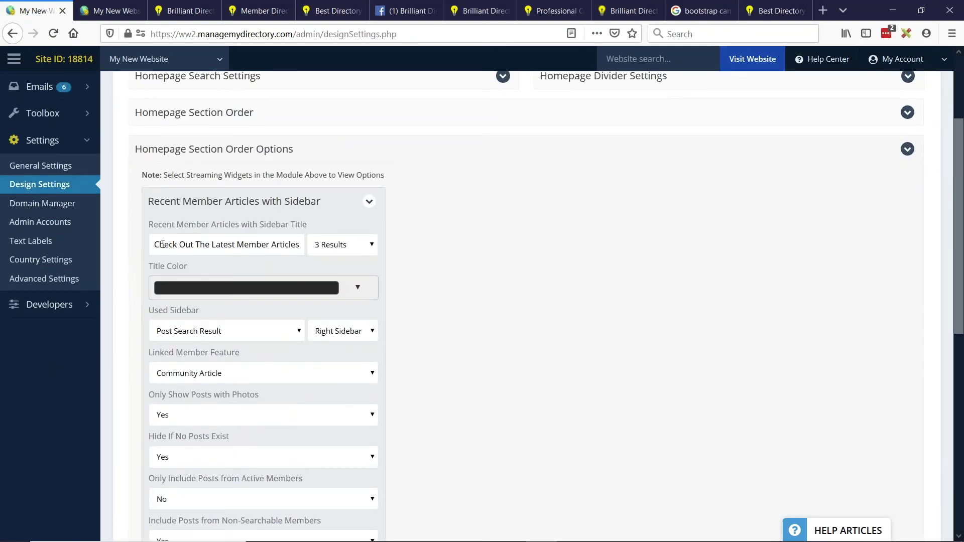
drag(162, 244, 311, 248)
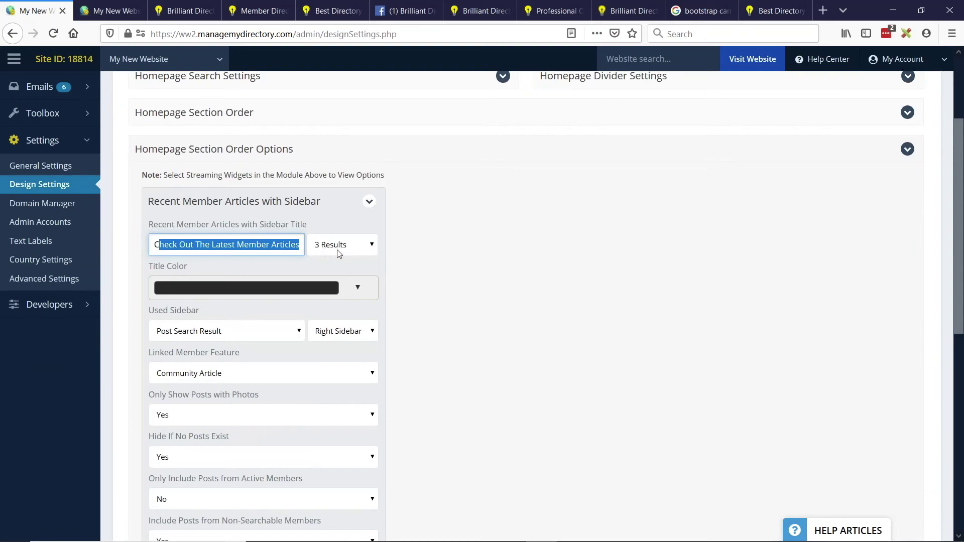
- Examine the demo homepage from the latest member articles and Recent Reviews sidebar down to the footer
click(204, 14)
scroll(398, 183, down, 4)
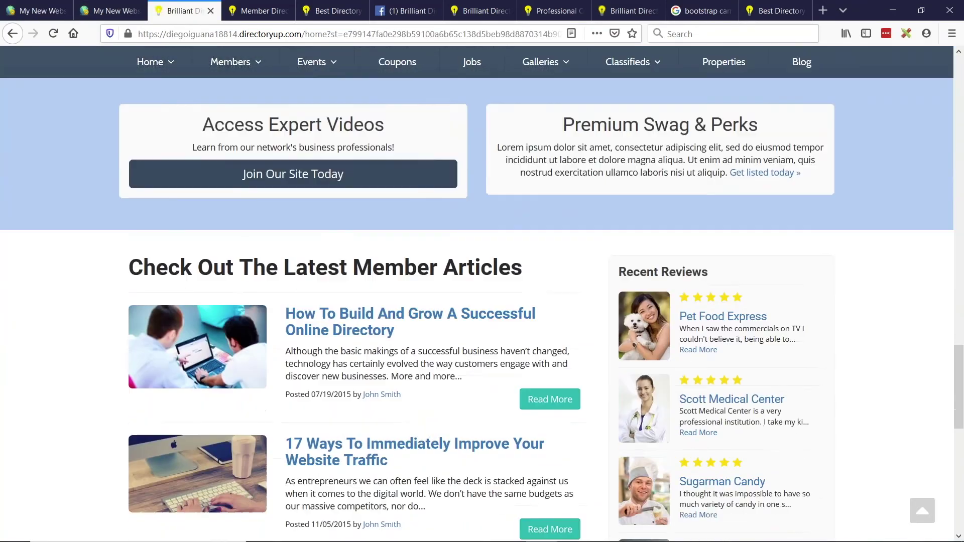
scroll(328, 339, down, 3)
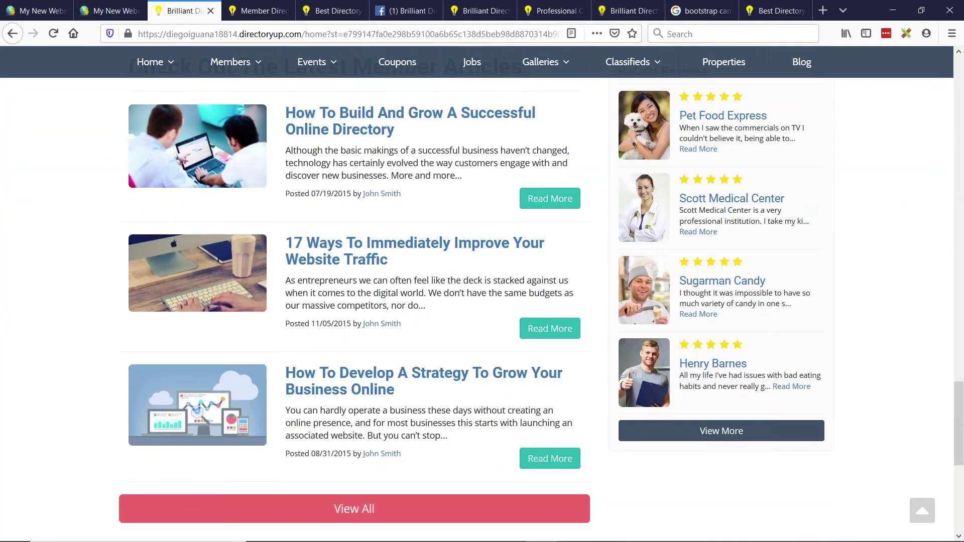
scroll(687, 279, up, 2)
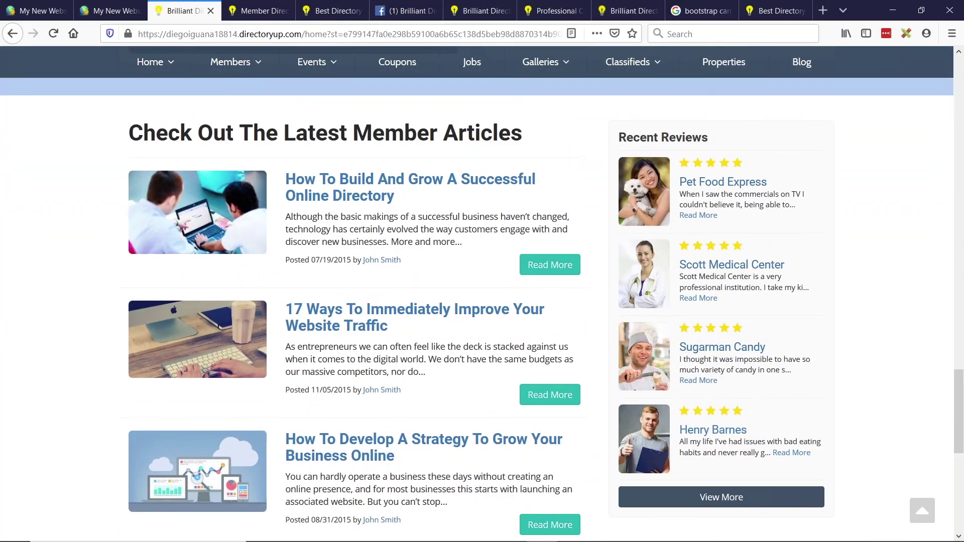
scroll(576, 285, down, 8)
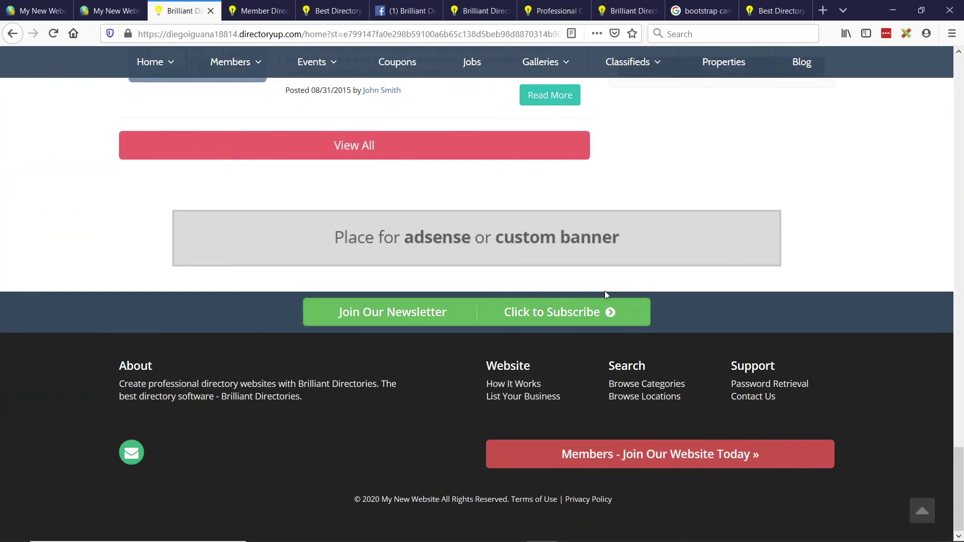
- Review the Check Out The Latest Member Articles list alongside the Recent Reviews sidebar on the demo homepage
scroll(607, 298, up, 8)
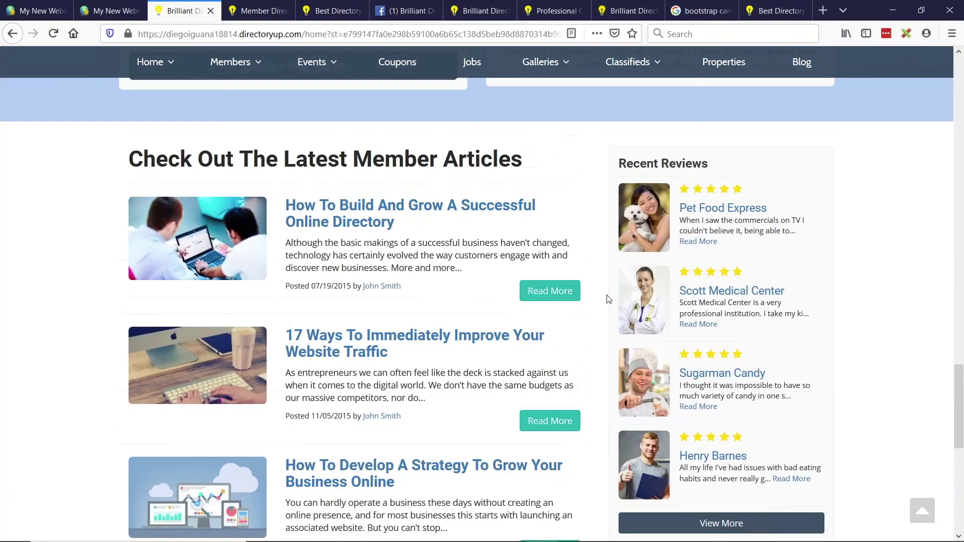
scroll(697, 327, down, 2)
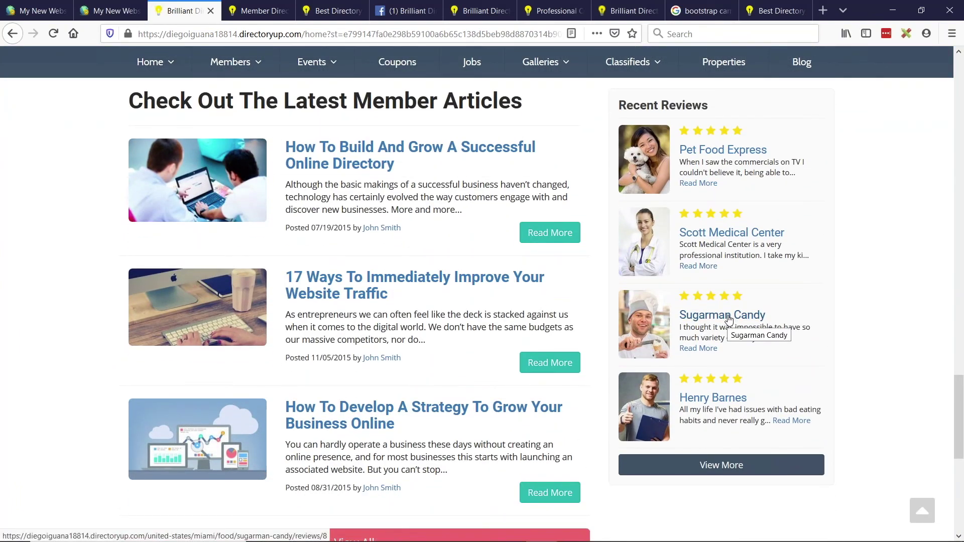
scroll(728, 315, down, 2)
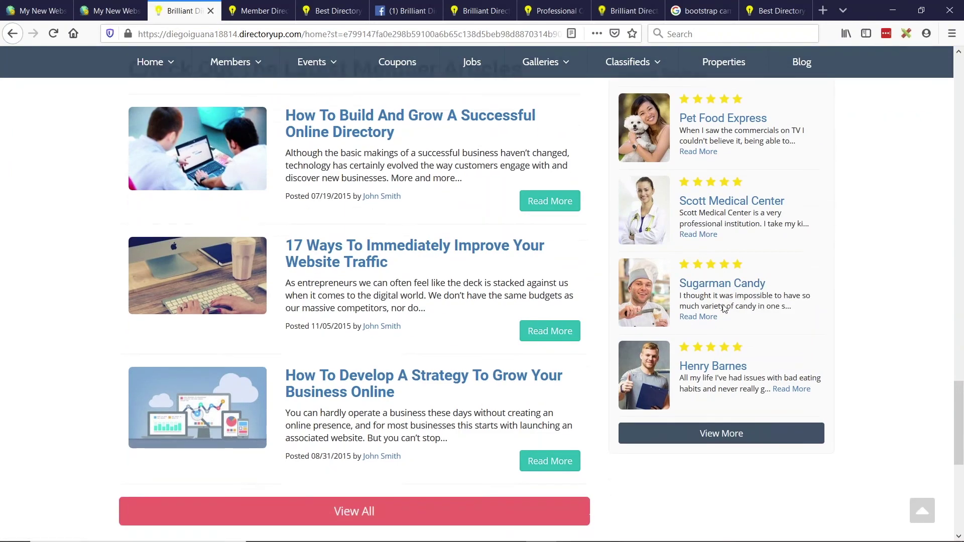
scroll(725, 315, up, 2)
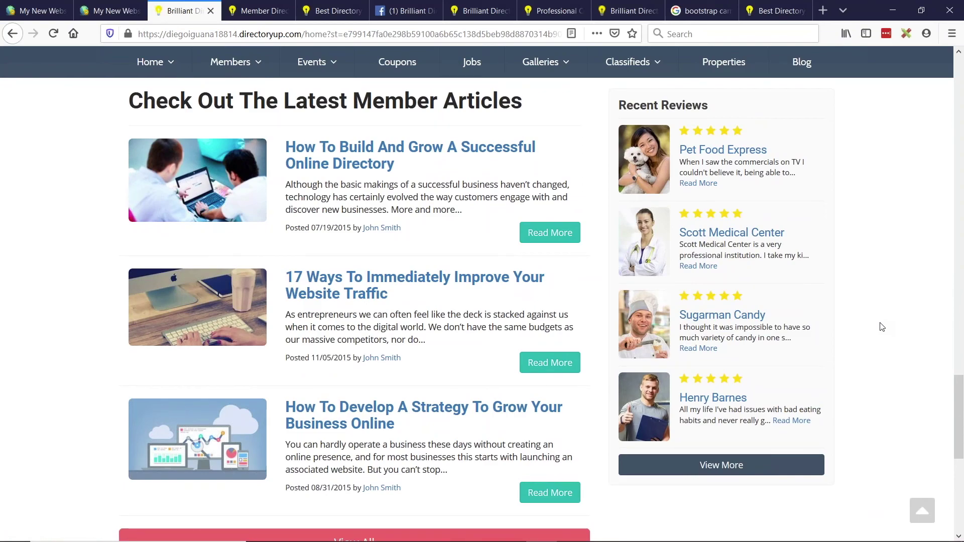
scroll(891, 254, down, 2)
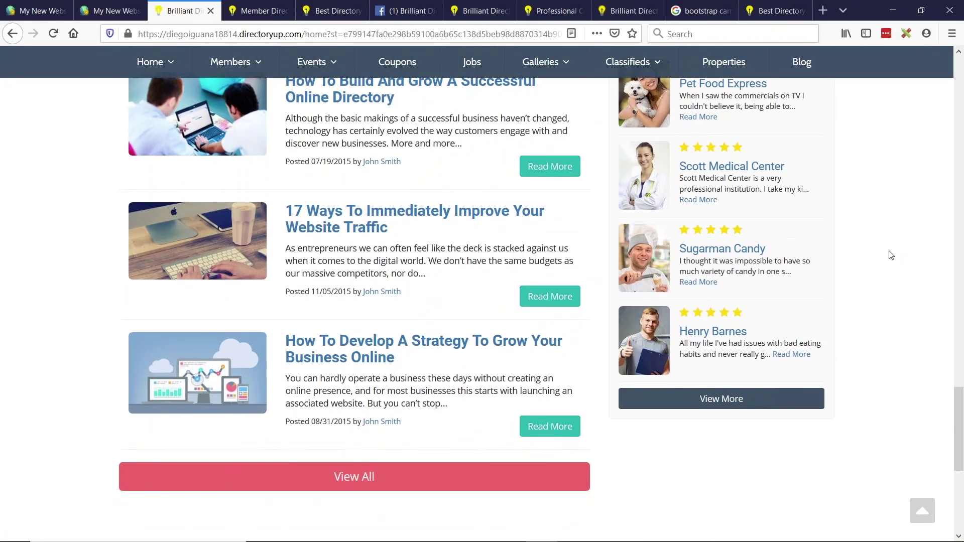
scroll(891, 255, up, 2)
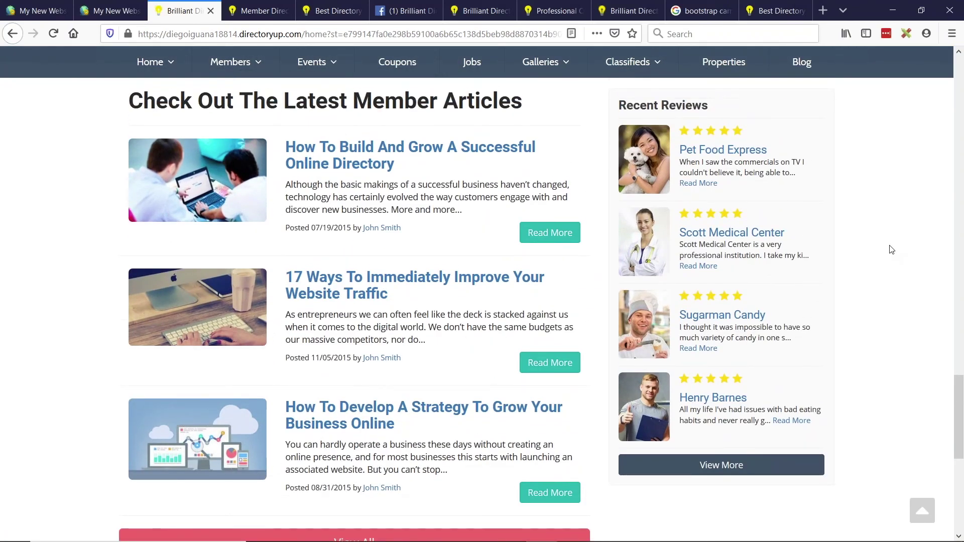
key(alt+Tab)
key(Tab)
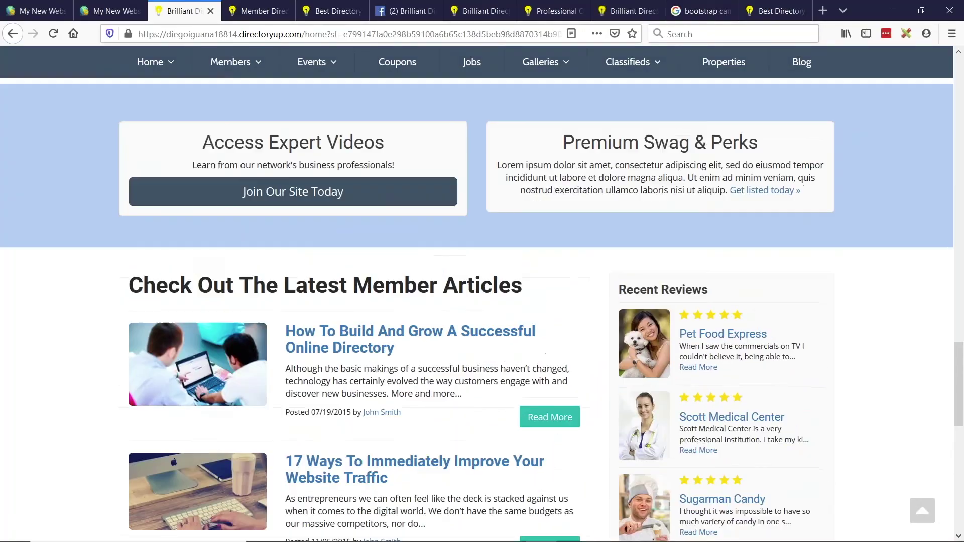
- Compare the demo homepage's custom content with the Home Page editor's content, up to the three-column block of page images
scroll(766, 227, up, 10)
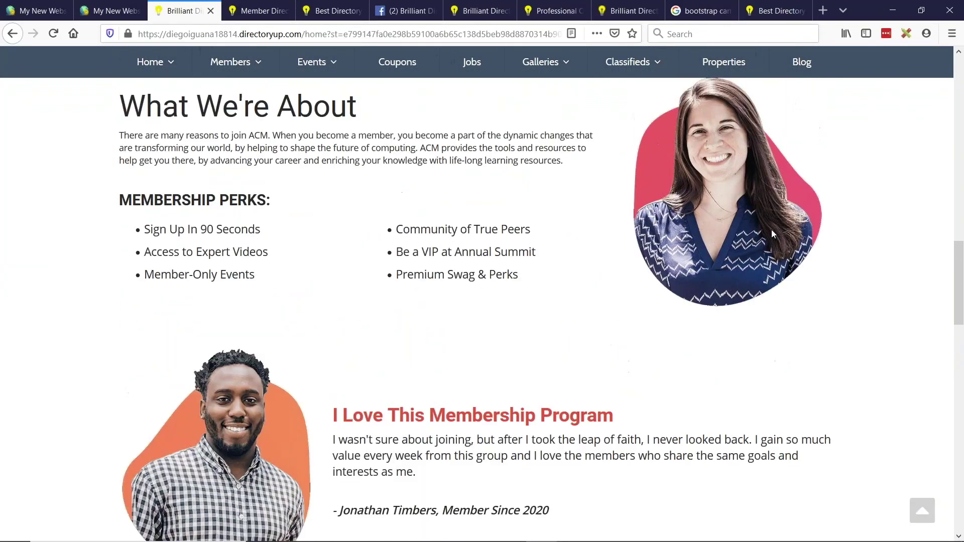
scroll(772, 232, up, 10)
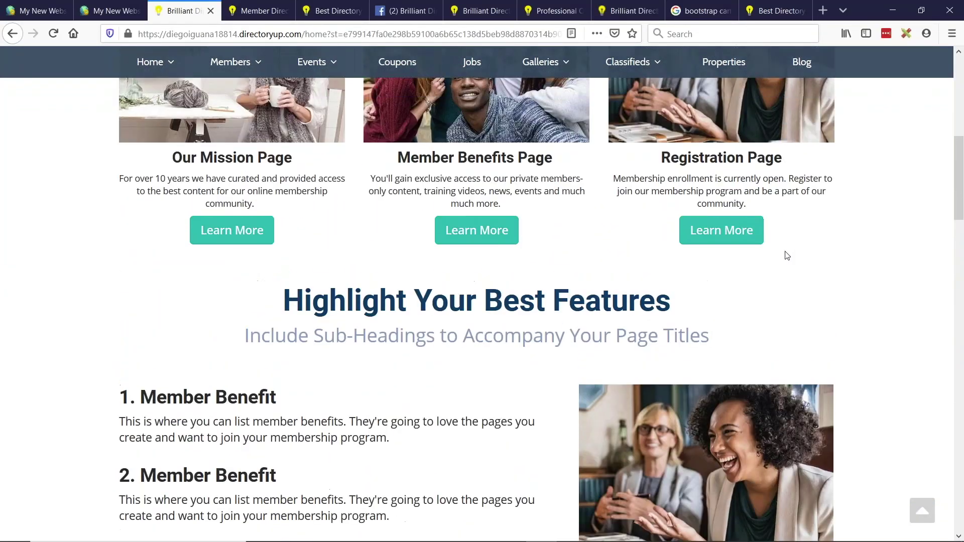
click(109, 11)
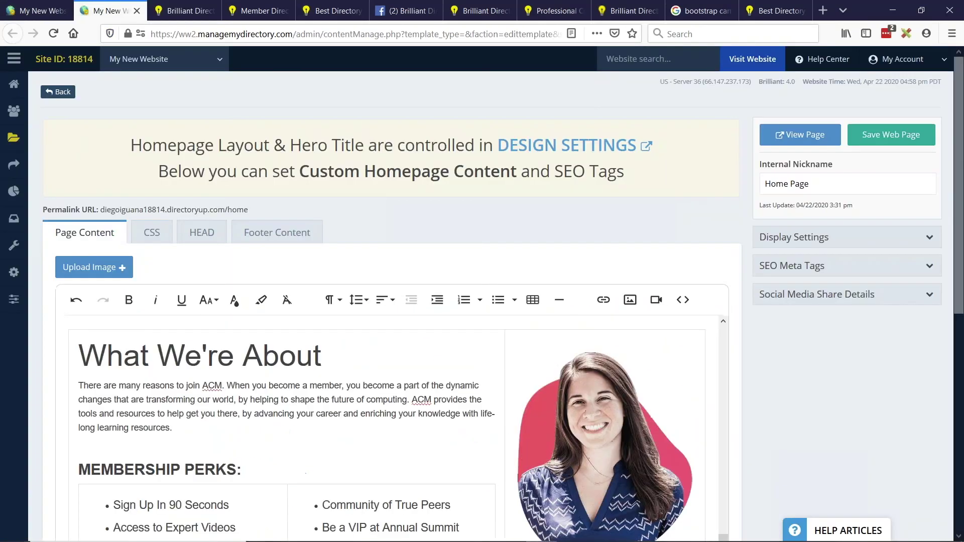
scroll(538, 401, down, 10)
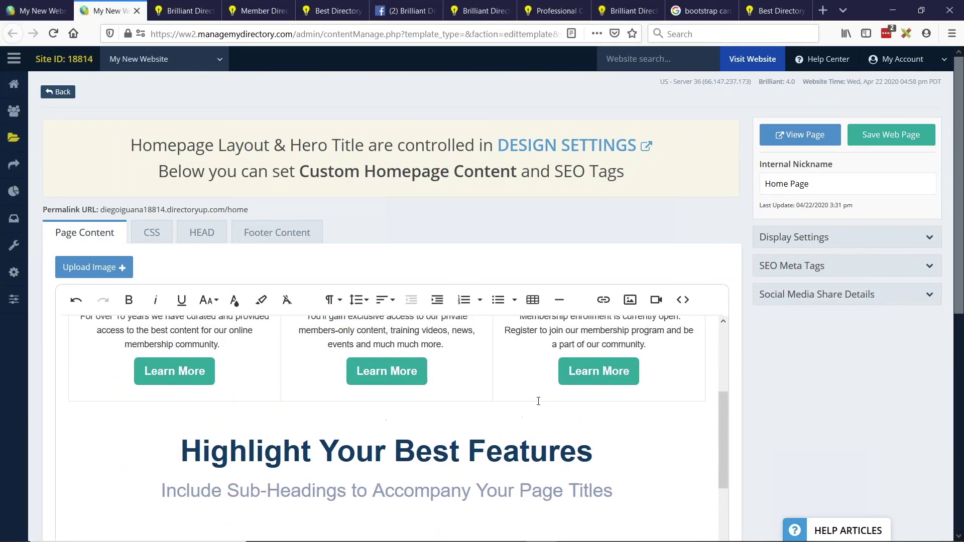
scroll(538, 401, up, 3)
scroll(792, 305, down, 3)
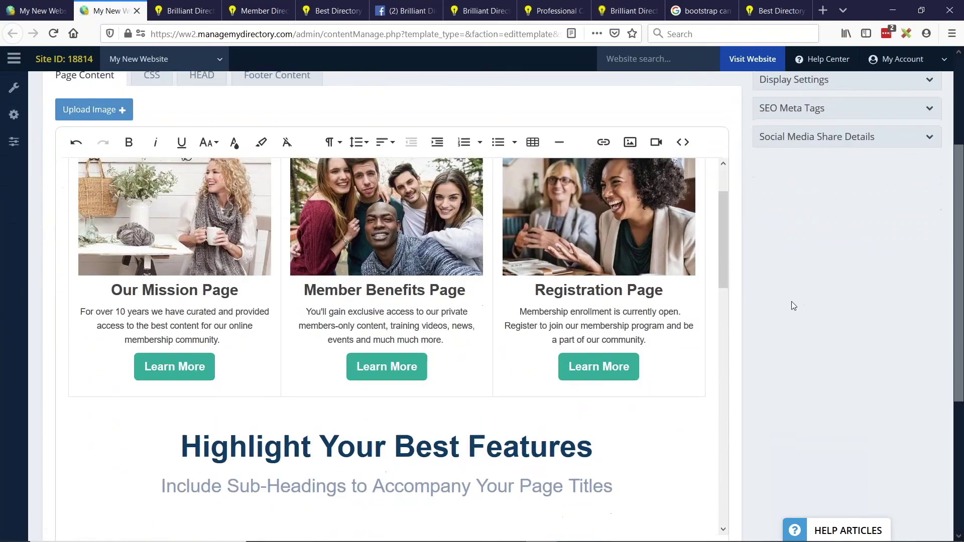
scroll(792, 305, down, 1)
scroll(238, 181, up, 1)
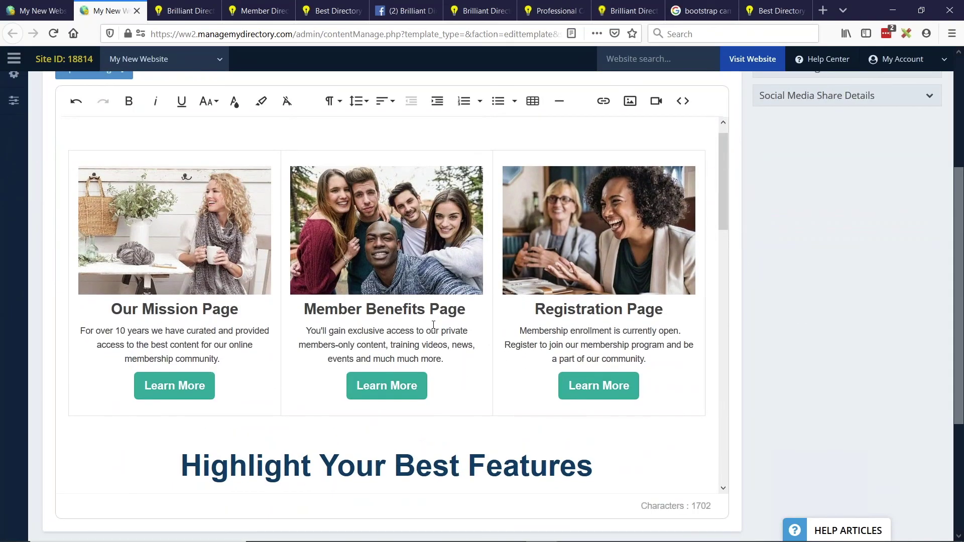
- Replace the image above Member Benefits Page with the image library photo of two singers on stage
click(181, 249)
click(114, 104)
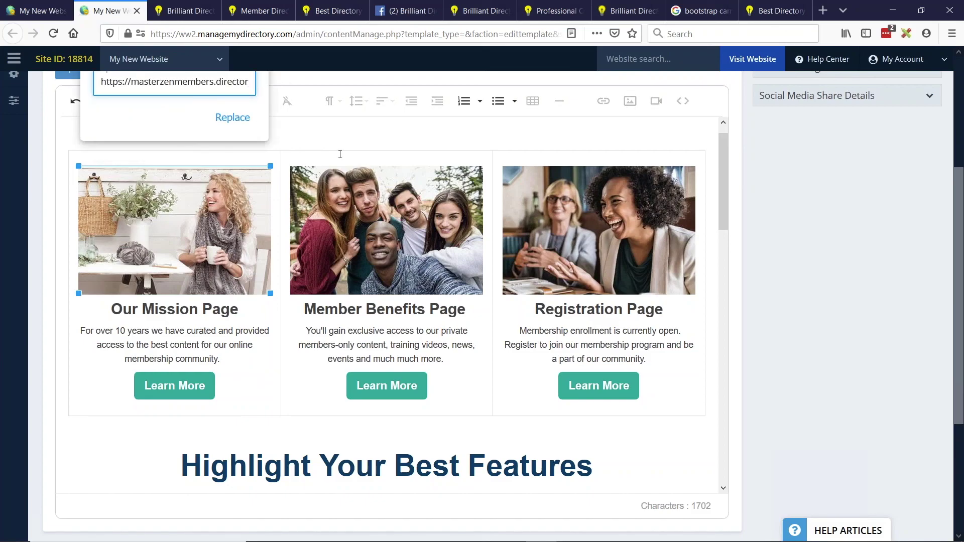
scroll(340, 154, up, 3)
click(326, 326)
click(327, 254)
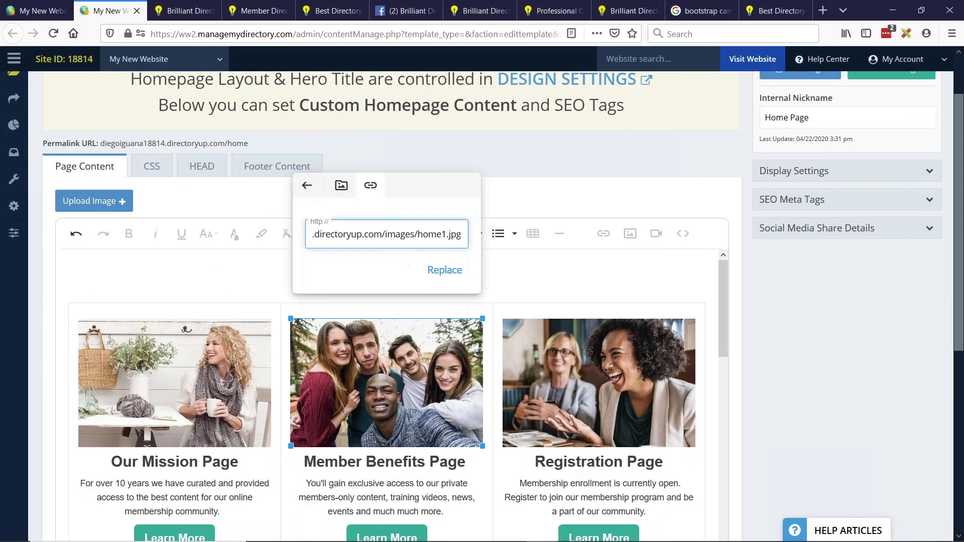
click(341, 184)
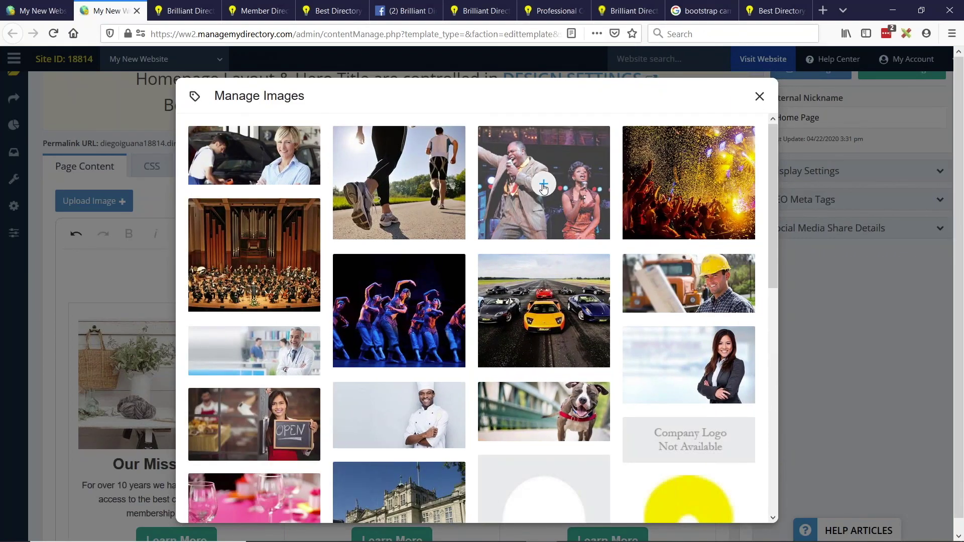
click(543, 186)
scroll(358, 396, down, 2)
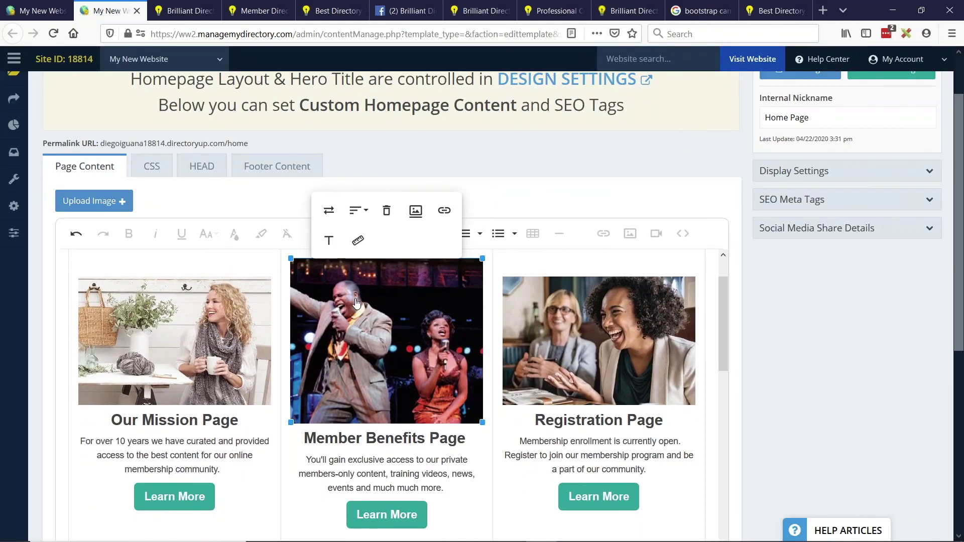
- Inspect the image replacement options for the Member Benefits Page and Registration Page images
click(225, 347)
click(345, 343)
click(368, 328)
scroll(368, 329, down, 2)
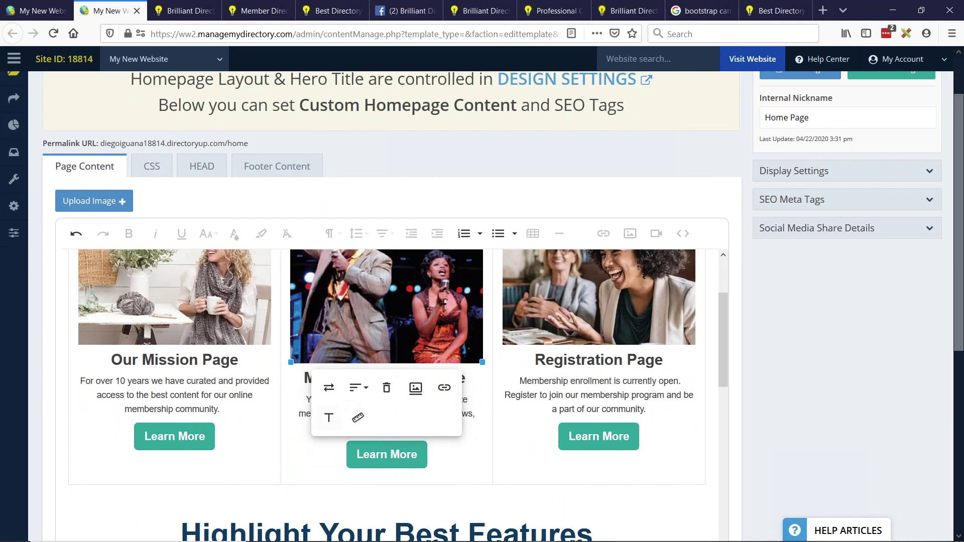
click(329, 387)
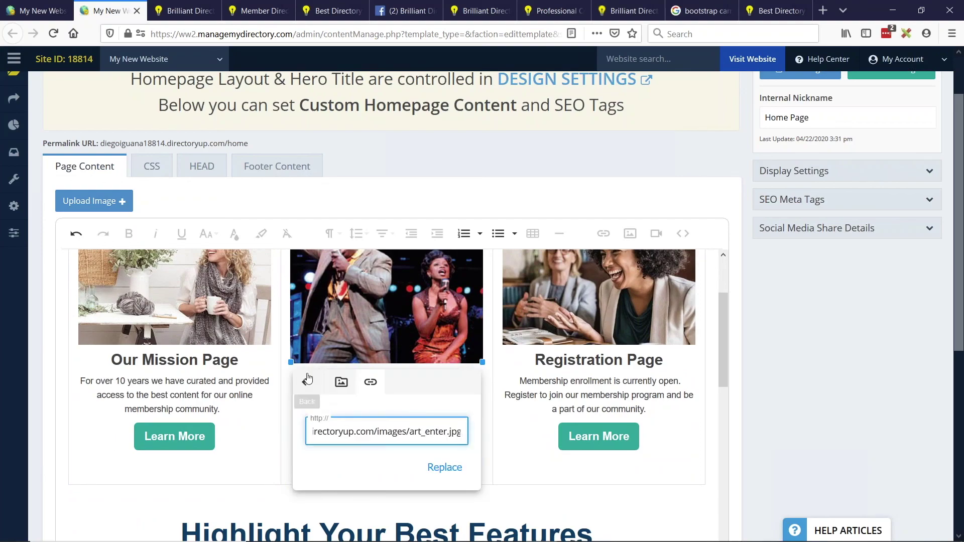
scroll(383, 349, up, 2)
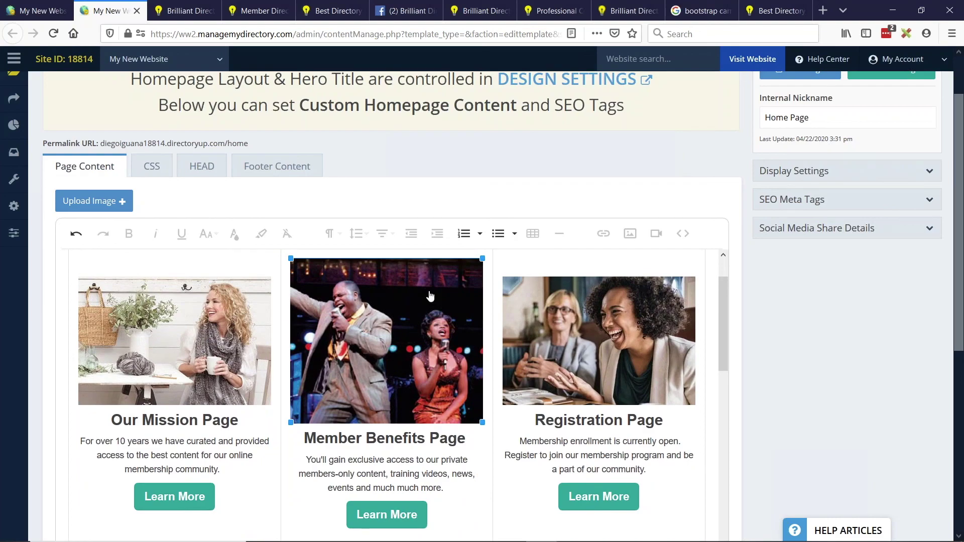
click(576, 321)
click(537, 215)
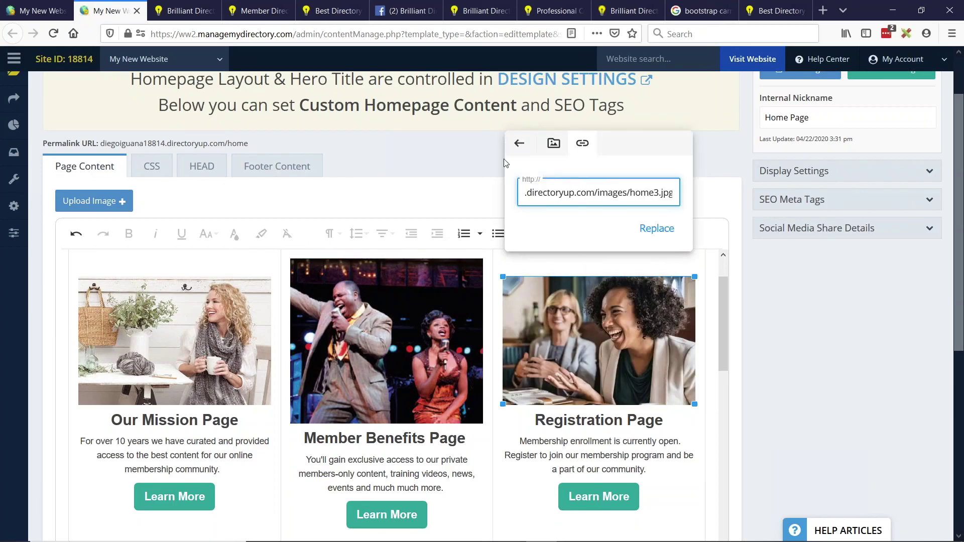
- Replace the Our Mission Page image with the library photo of a woman beside a car mechanic, and switch to the presentation slides
click(129, 316)
click(114, 215)
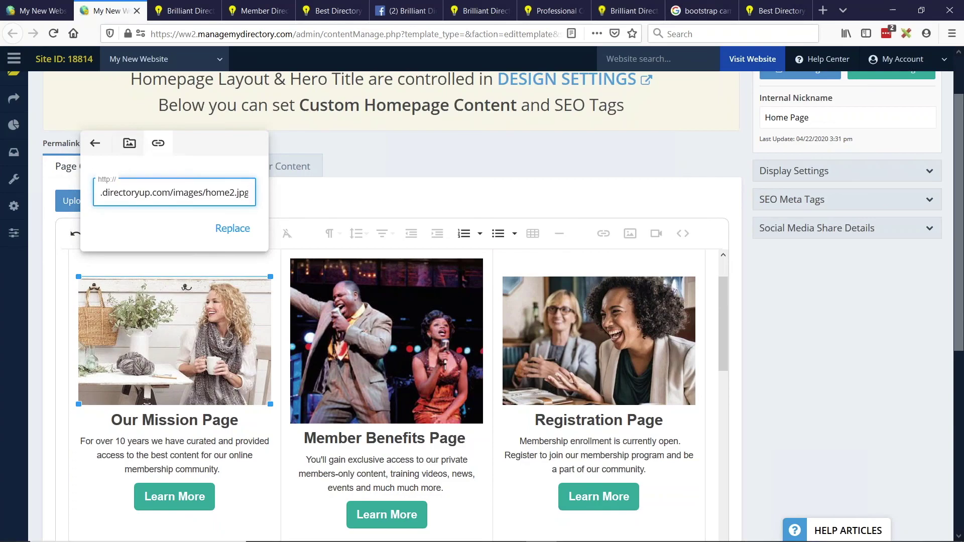
click(129, 143)
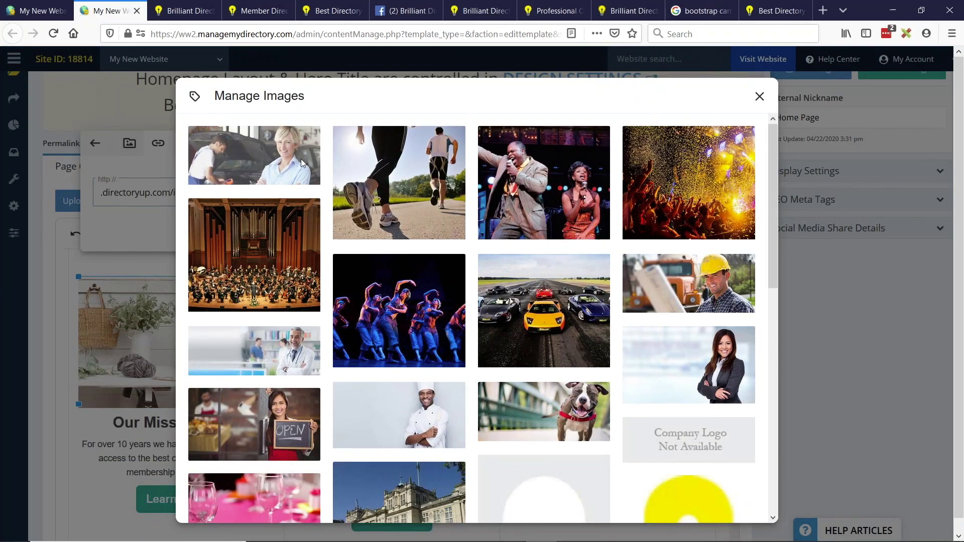
click(302, 162)
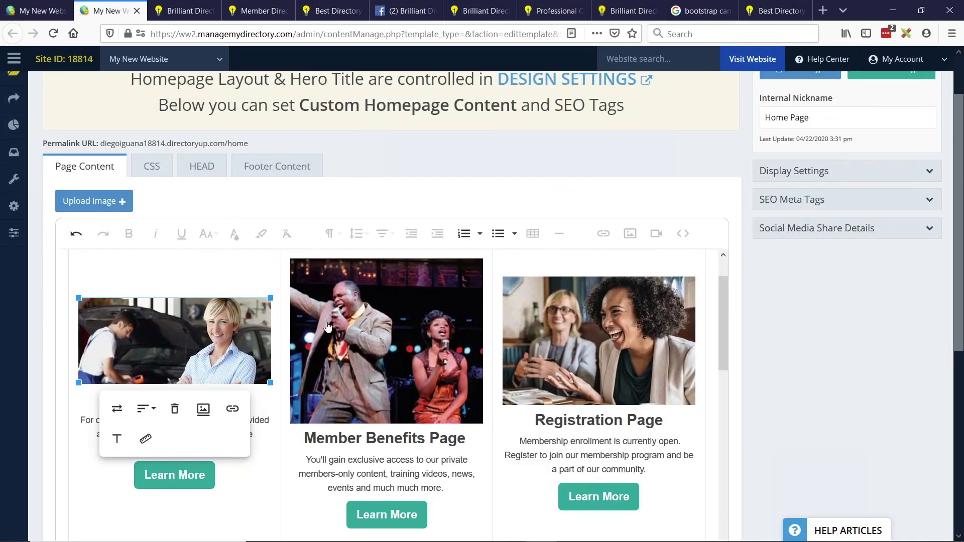
key(alt+Tab)
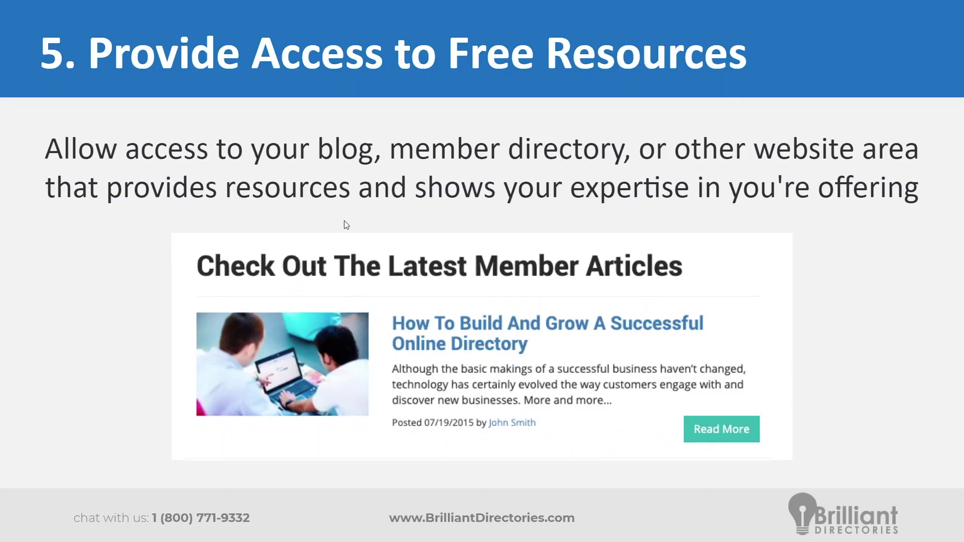